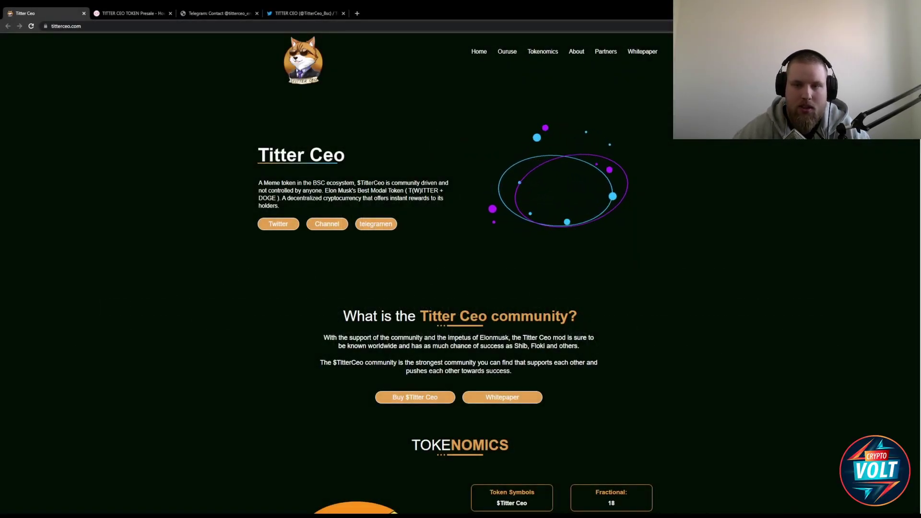
pyautogui.scroll(-2, 461, 273)
pyautogui.scroll(-2, 461, 273)
pyautogui.scroll(-1, 460, 273)
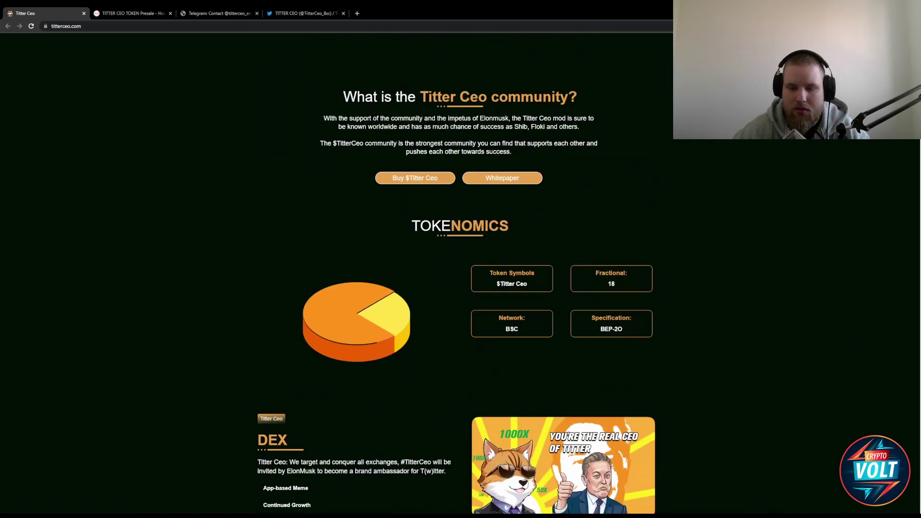
pyautogui.scroll(3, 461, 274)
pyautogui.scroll(-1, 460, 274)
pyautogui.scroll(-4, 461, 274)
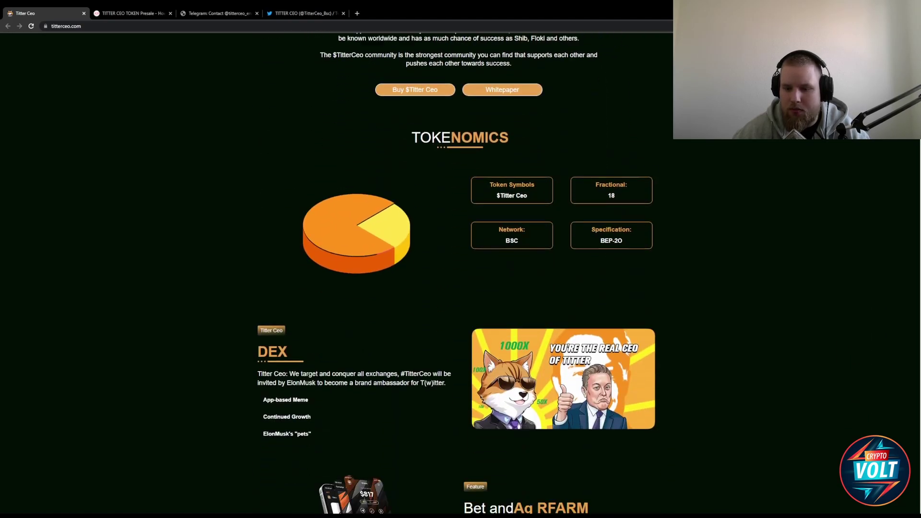
pyautogui.scroll(-2, 460, 274)
pyautogui.scroll(-2, 461, 274)
pyautogui.scroll(-2, 460, 274)
pyautogui.scroll(-3, 461, 274)
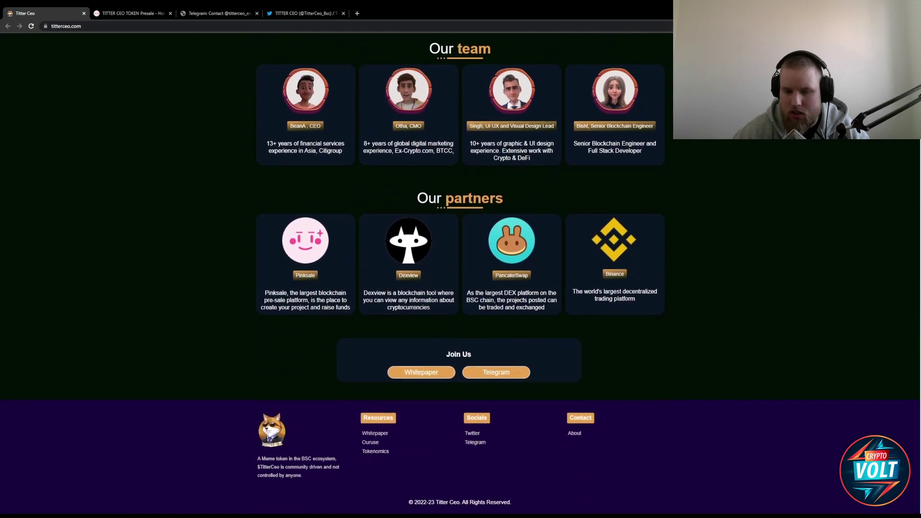
pyautogui.scroll(2, 461, 274)
pyautogui.scroll(3, 460, 273)
pyautogui.scroll(3, 460, 274)
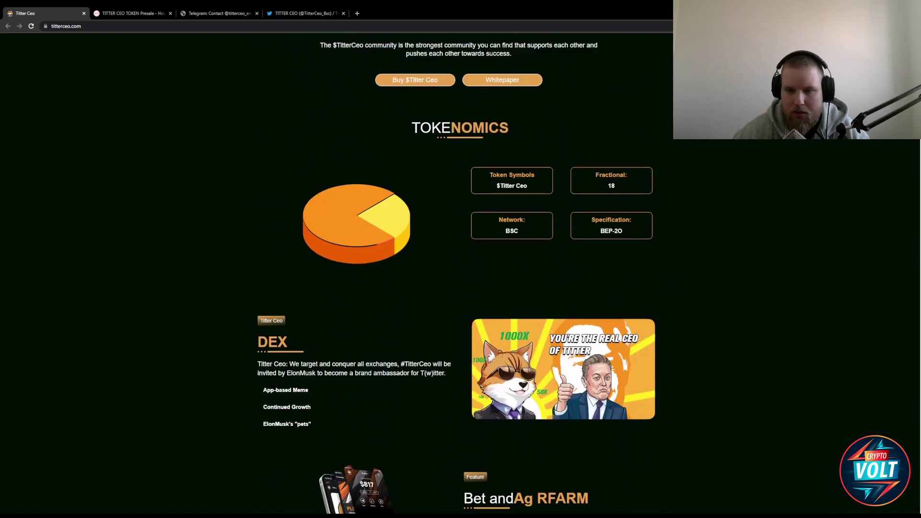
pyautogui.scroll(3, 461, 274)
pyautogui.scroll(2, 461, 273)
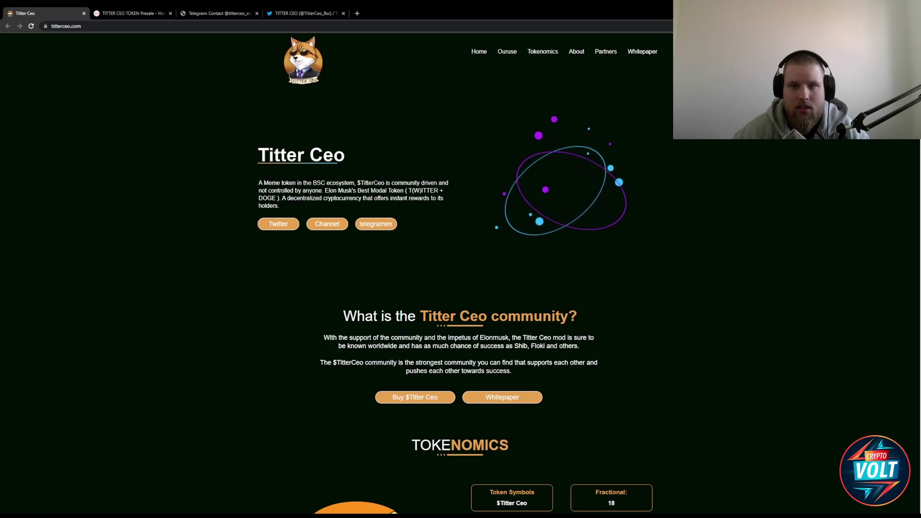
pyautogui.scroll(-1, 460, 274)
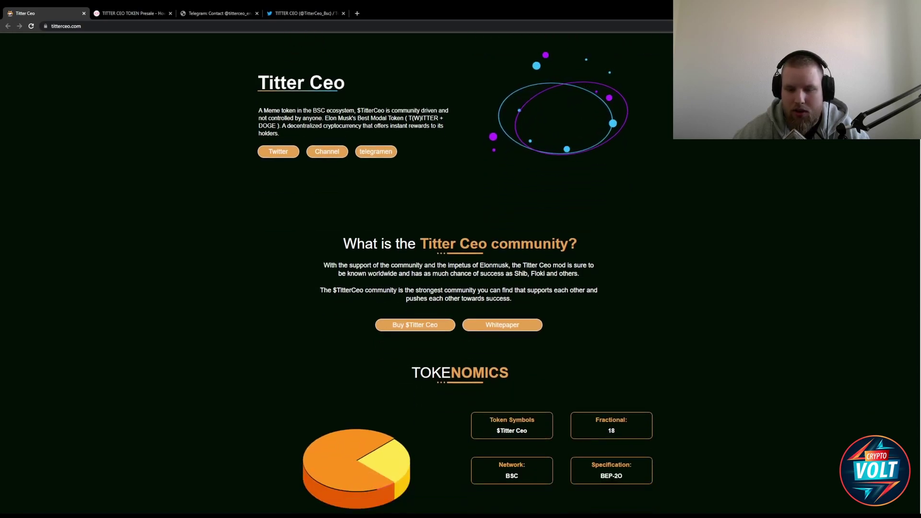
pyautogui.scroll(1, 460, 273)
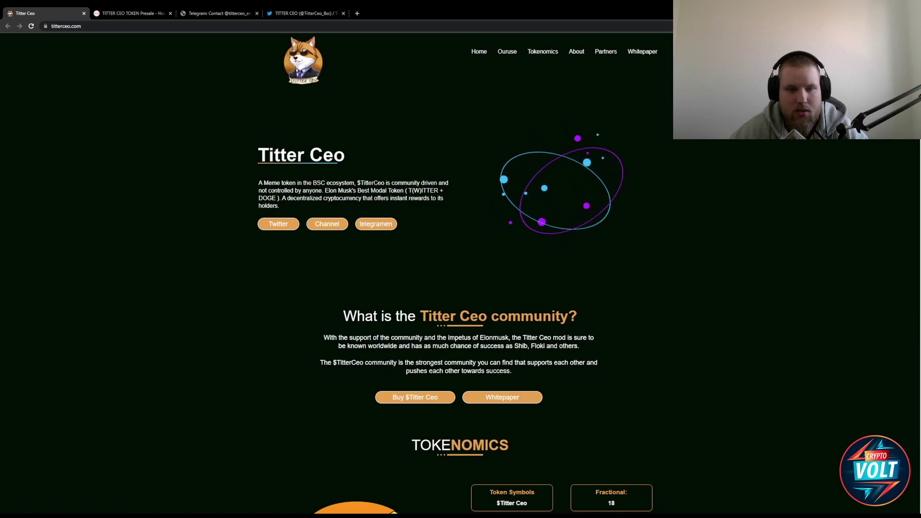
pyautogui.scroll(-1, 460, 273)
pyautogui.scroll(-3, 461, 274)
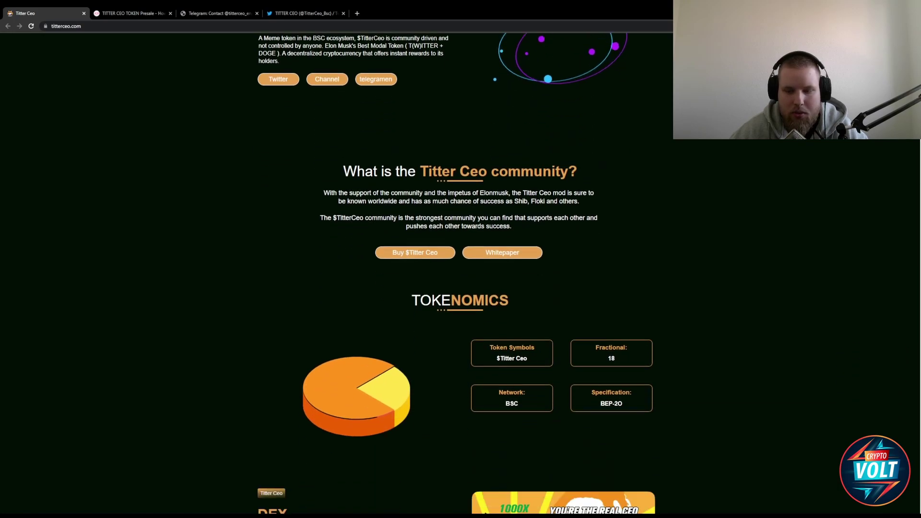
pyautogui.scroll(2, 461, 273)
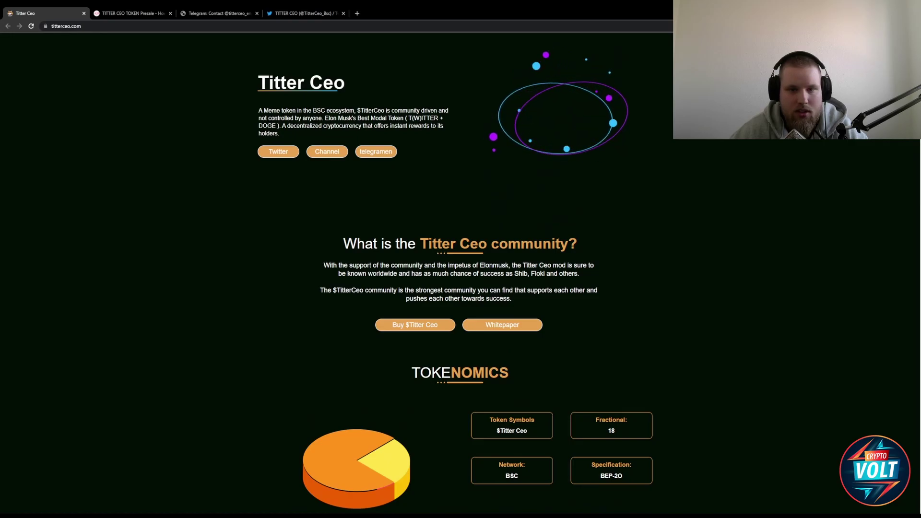
pyautogui.scroll(-2, 461, 274)
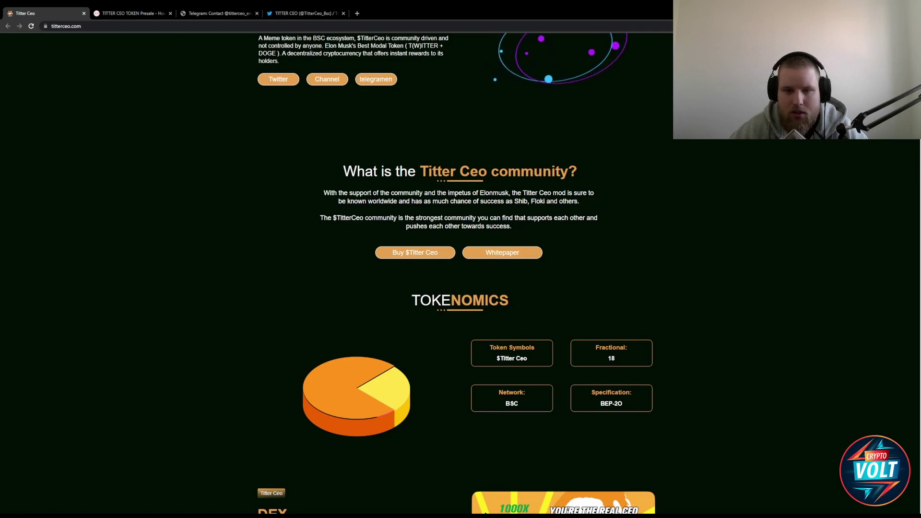
pyautogui.scroll(-1, 457, 274)
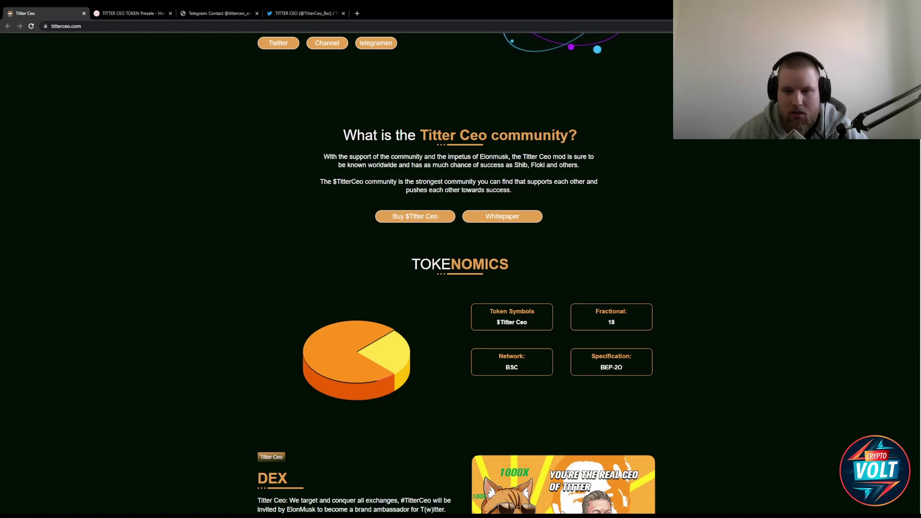
pyautogui.scroll(-1, 457, 274)
pyautogui.scroll(5, 457, 274)
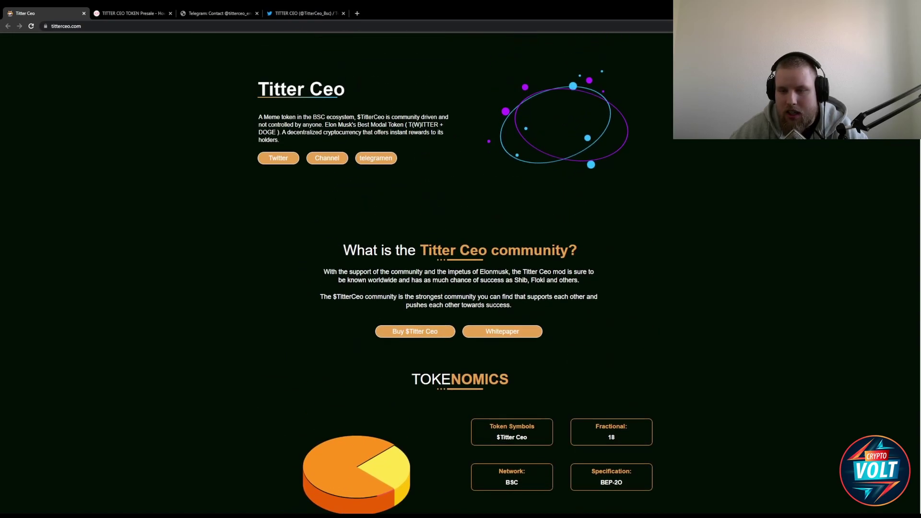
pyautogui.scroll(-2, 460, 273)
pyautogui.scroll(-1, 461, 273)
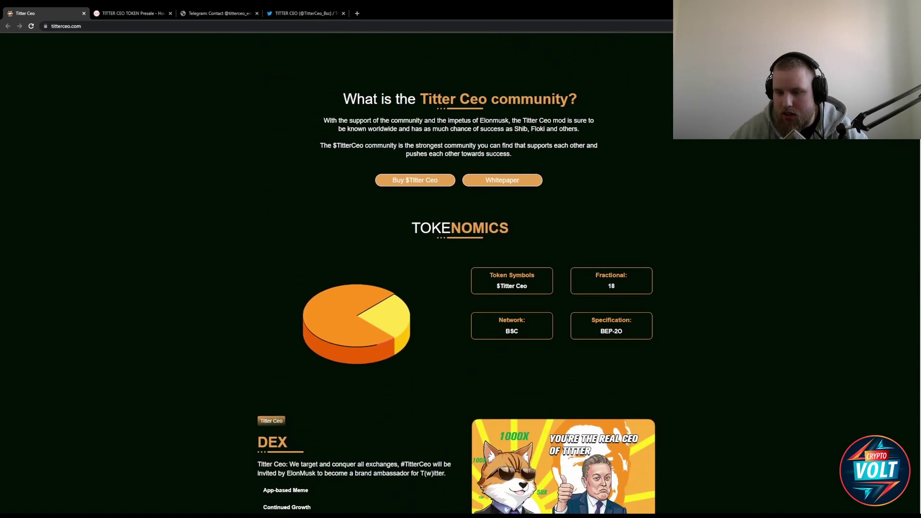
pyautogui.scroll(3, 457, 274)
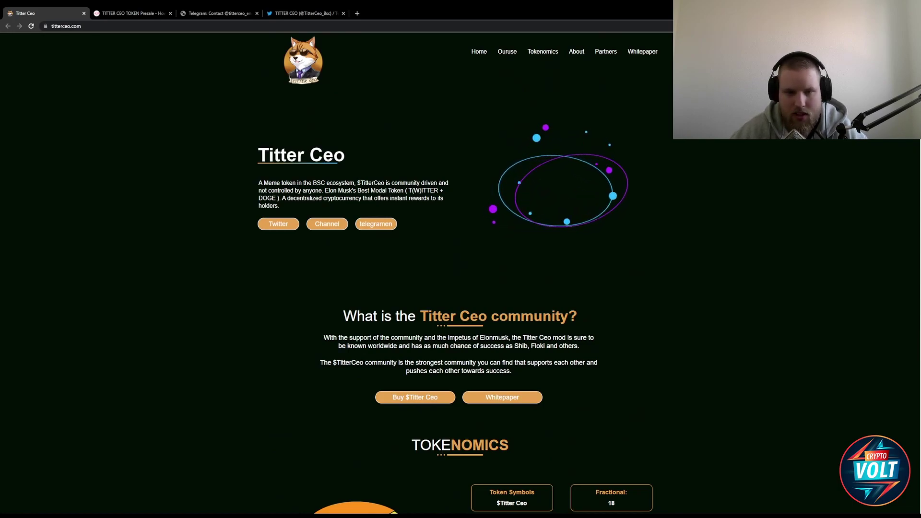
pyautogui.scroll(-2, 461, 273)
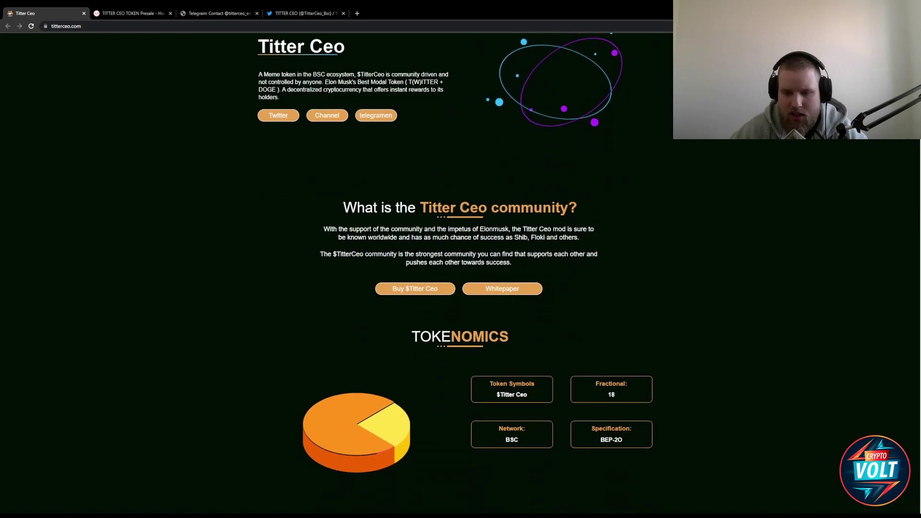
pyautogui.scroll(-1, 461, 274)
pyautogui.scroll(-1, 461, 273)
pyautogui.scroll(-1, 461, 273)
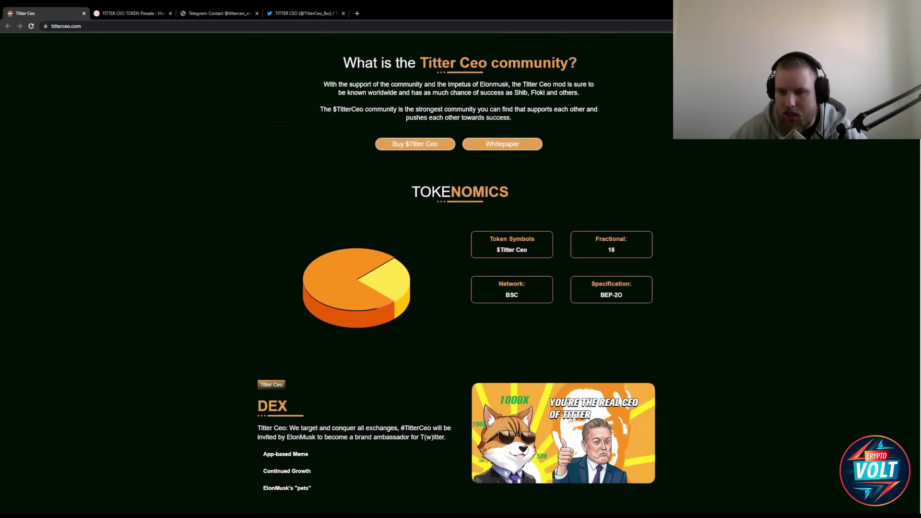
pyautogui.scroll(-1, 460, 273)
pyautogui.scroll(-1, 461, 273)
pyautogui.scroll(-1, 461, 273)
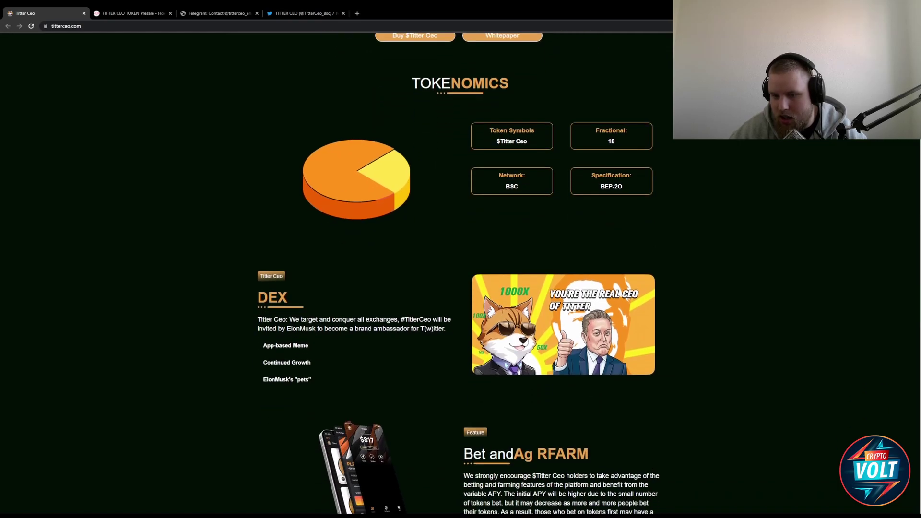
pyautogui.scroll(1, 461, 273)
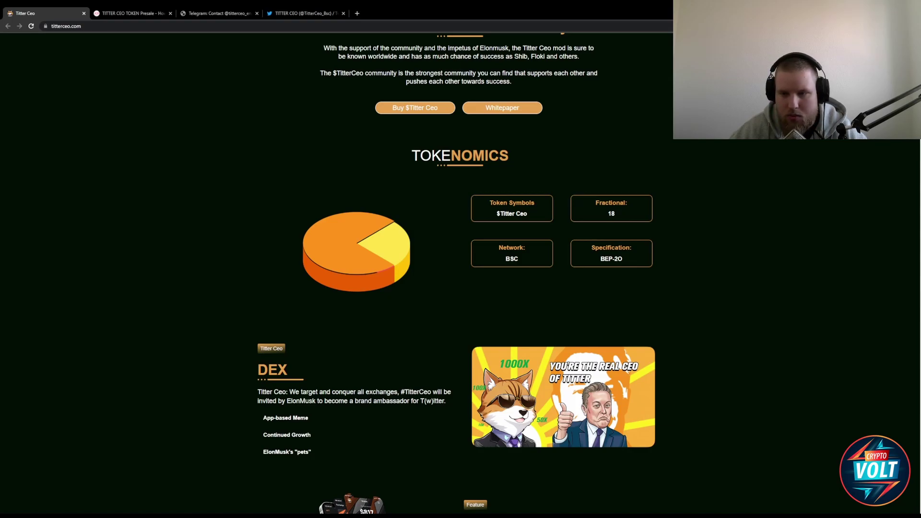
pyautogui.scroll(-1, 461, 273)
pyautogui.scroll(1, 461, 274)
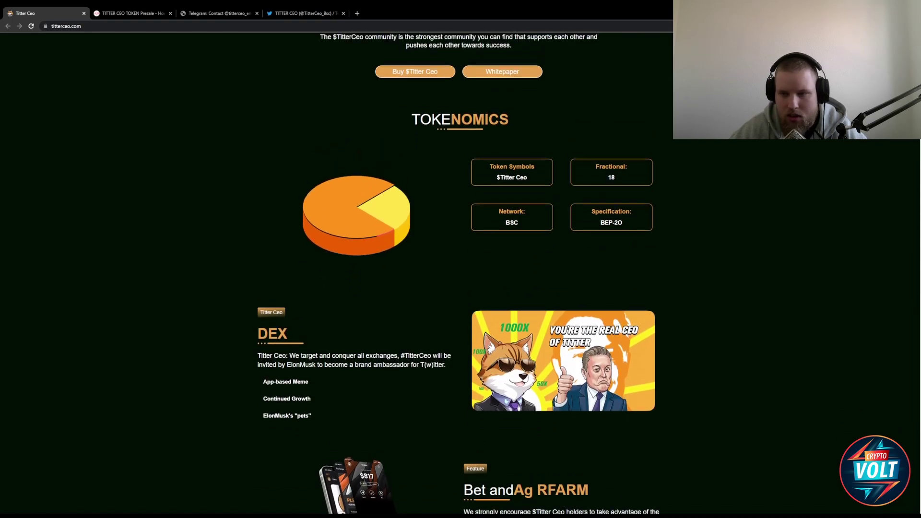
pyautogui.scroll(-1, 460, 274)
pyautogui.scroll(1, 460, 274)
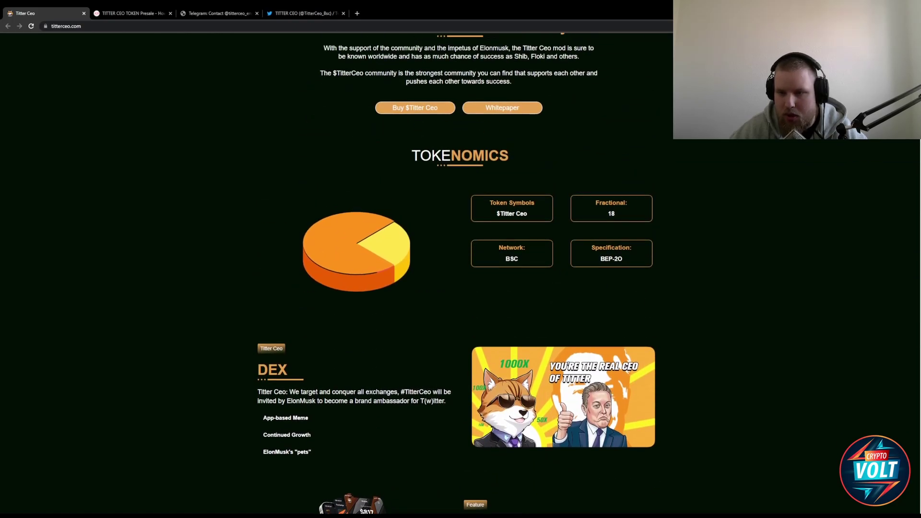
pyautogui.scroll(-2, 460, 274)
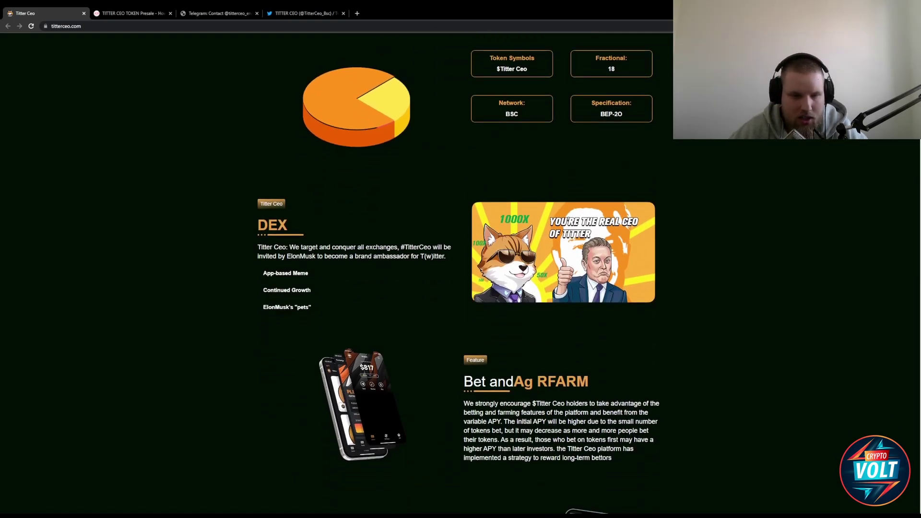
pyautogui.scroll(-2, 461, 273)
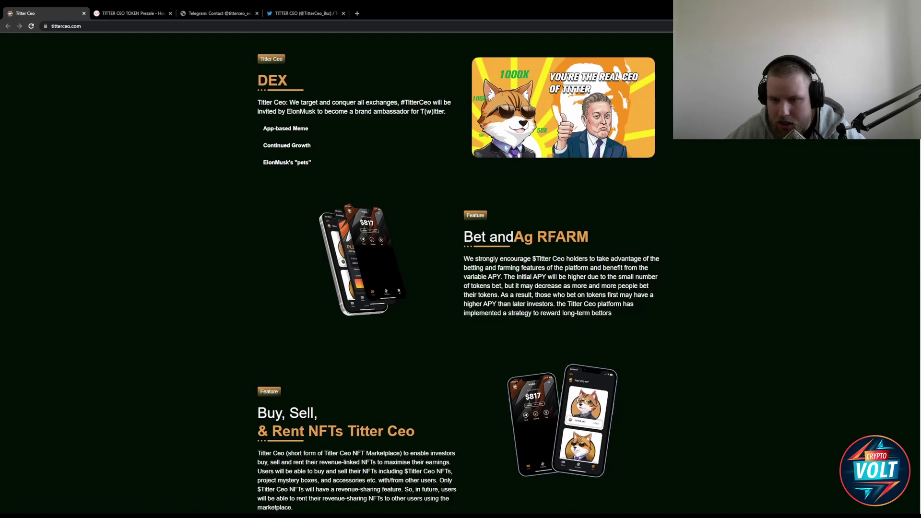
pyautogui.moveTo(559, 268); pyautogui.dragTo(624, 268)
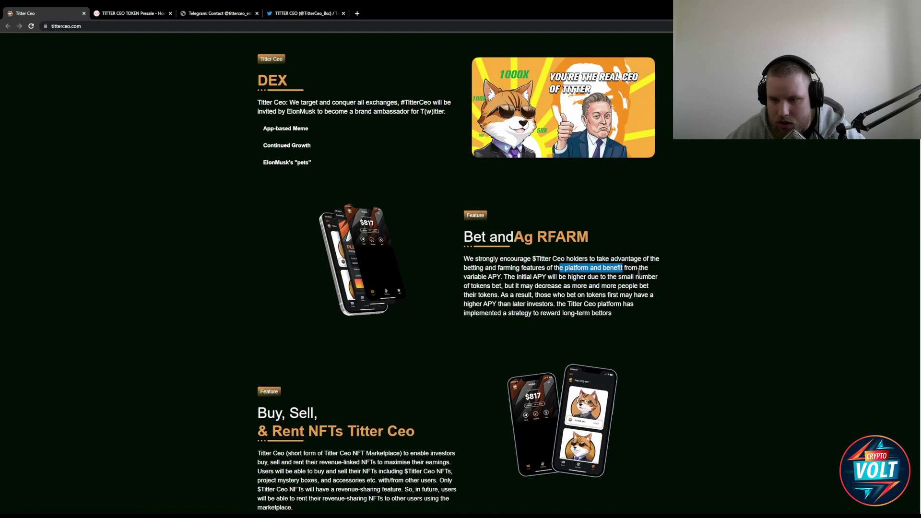
pyautogui.click(644, 272)
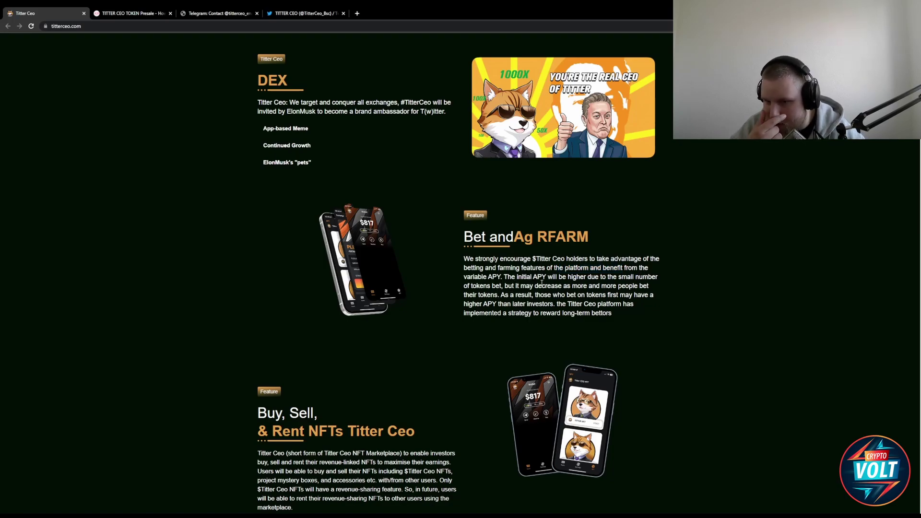
pyautogui.scroll(-1, 450, 198)
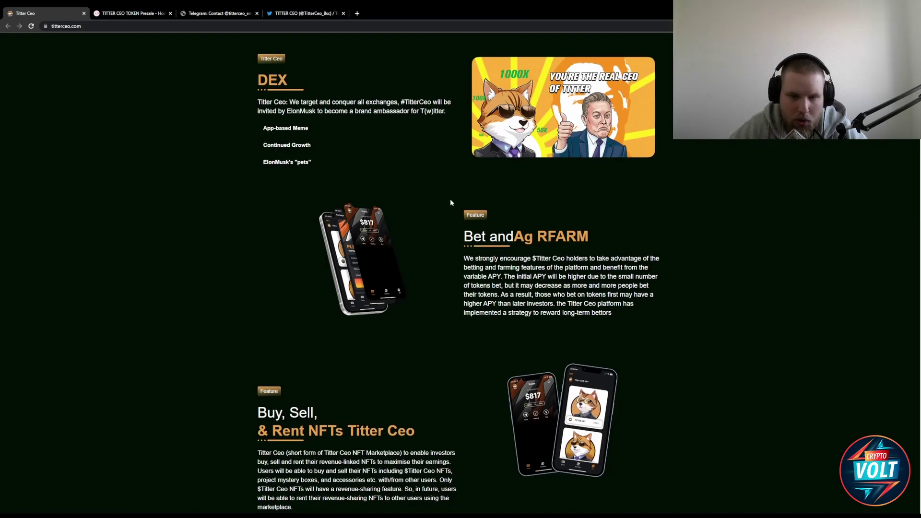
pyautogui.scroll(-1, 435, 186)
pyautogui.scroll(-1, 434, 186)
pyautogui.scroll(1, 444, 189)
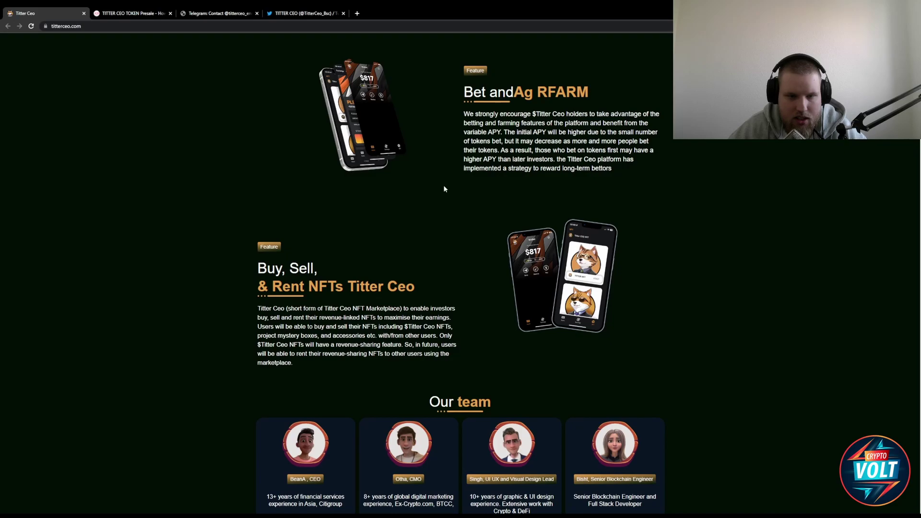
pyautogui.scroll(-1, 444, 189)
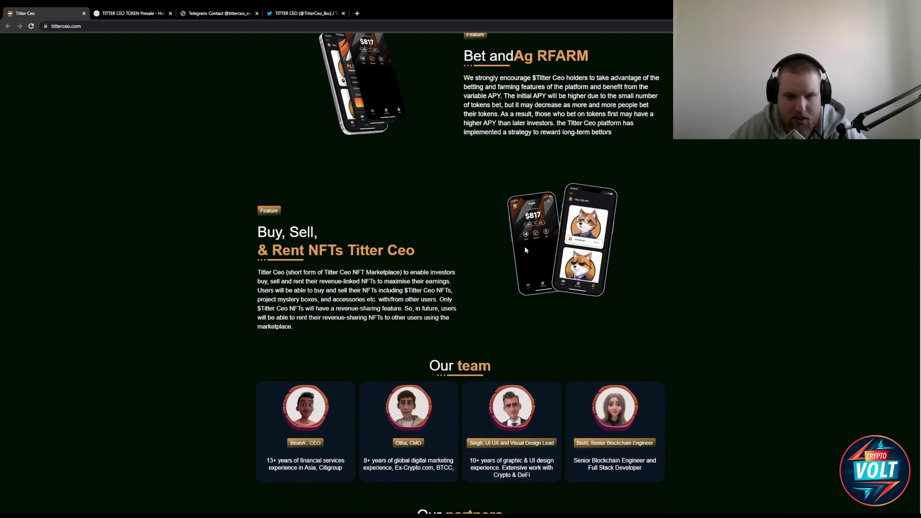
pyautogui.scroll(-1, 541, 265)
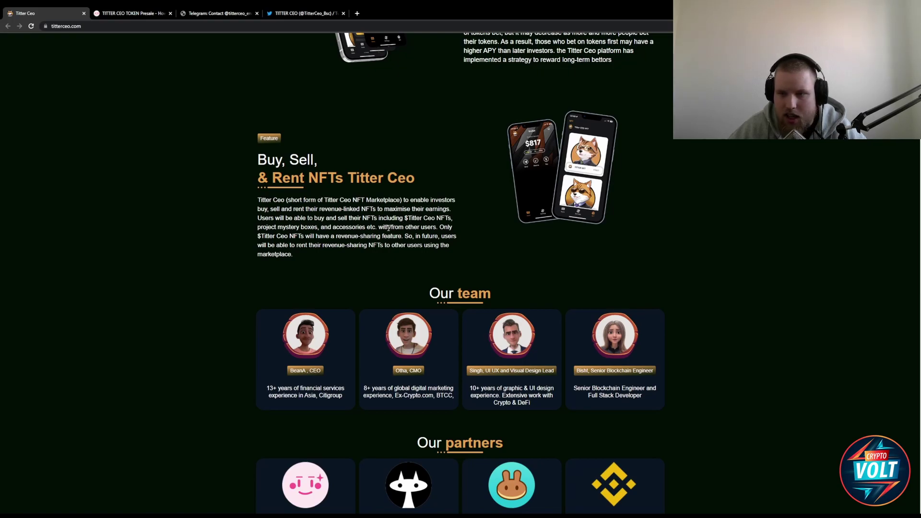
pyautogui.scroll(-1, 394, 228)
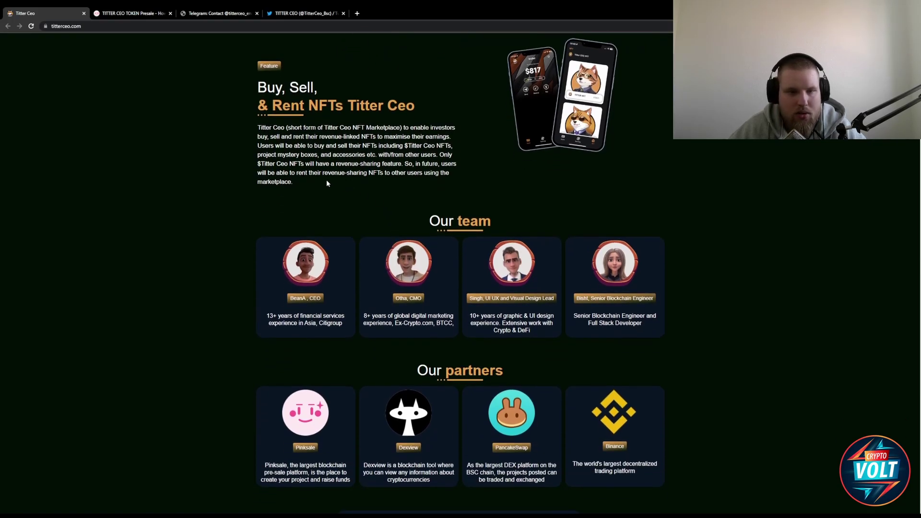
pyautogui.scroll(-3, 362, 170)
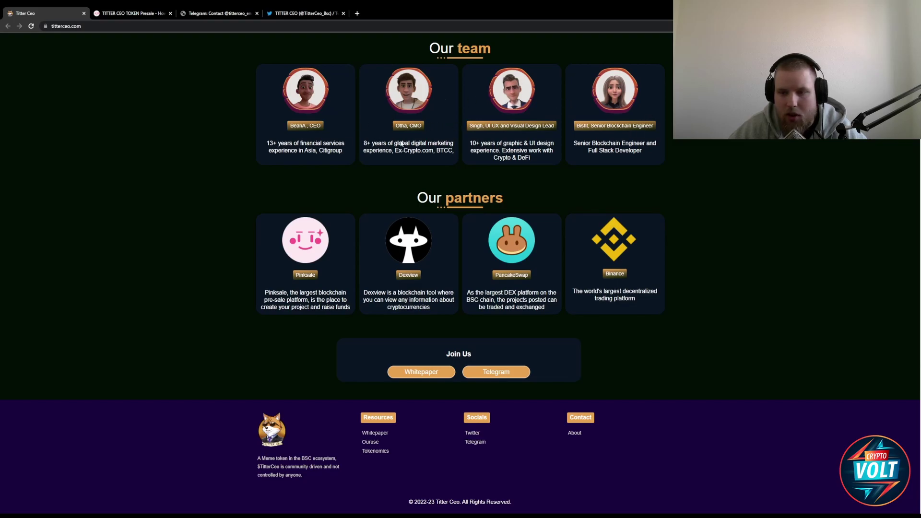
pyautogui.scroll(3, 549, 230)
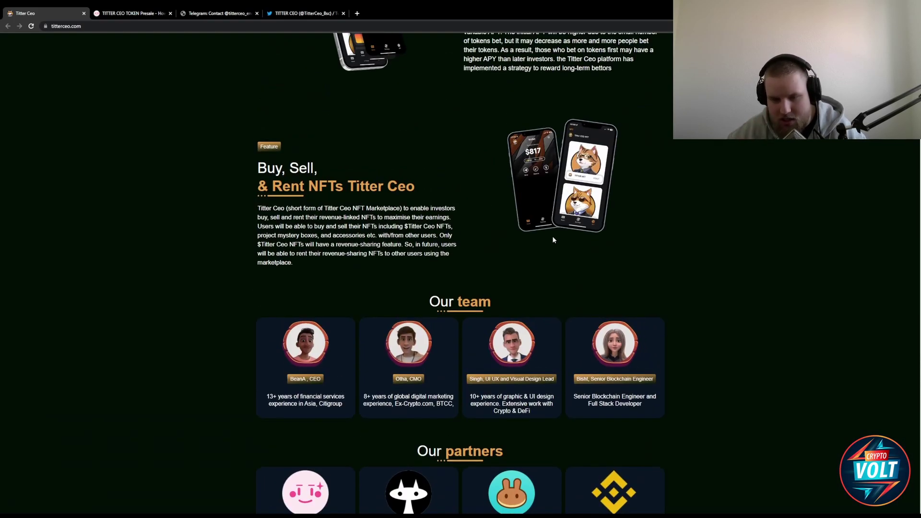
pyautogui.scroll(-2, 554, 238)
pyautogui.scroll(-1, 561, 288)
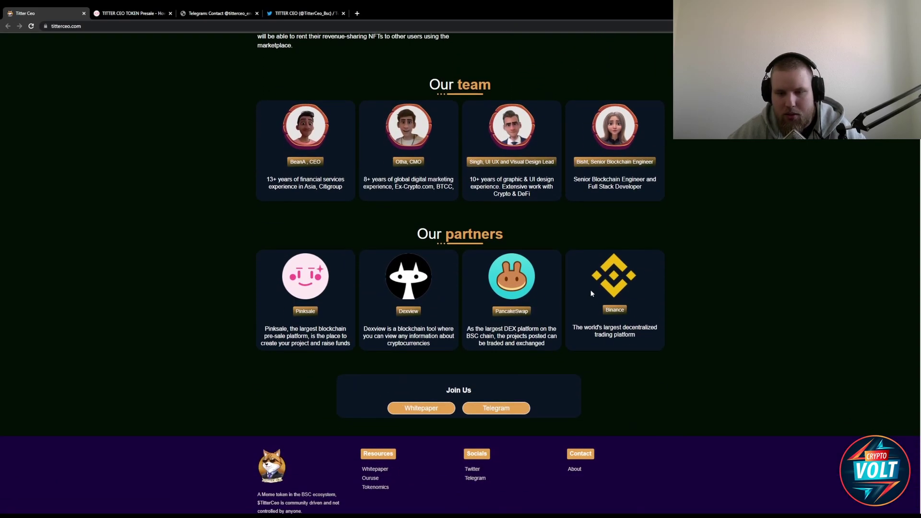
pyautogui.scroll(-1, 547, 317)
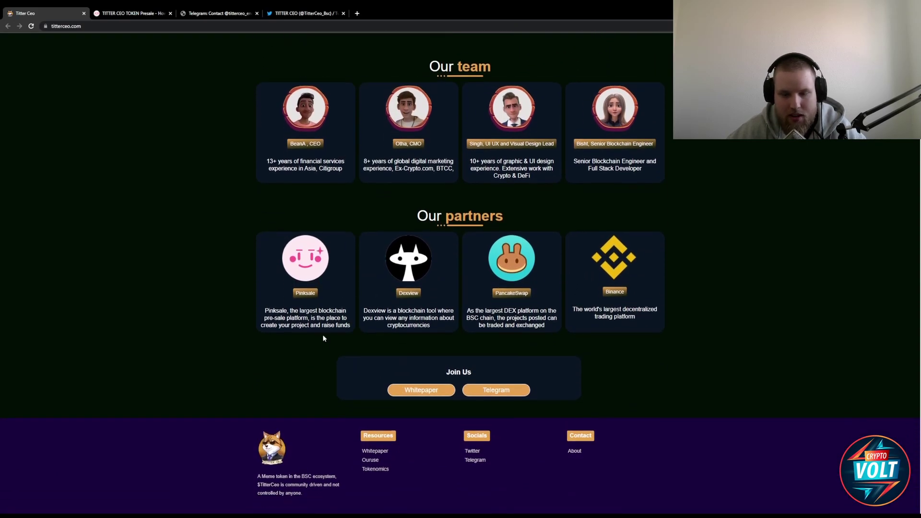
pyautogui.scroll(3, 645, 324)
pyautogui.scroll(3, 626, 310)
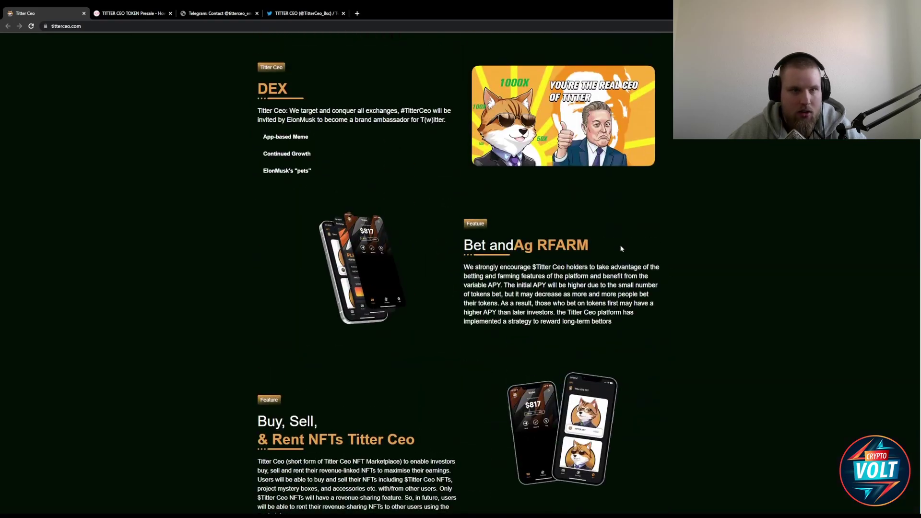
pyautogui.scroll(5, 605, 292)
pyautogui.scroll(2, 583, 272)
# Step: Open the Titter CEO whitepaper from the website and go to its TOKENOMICS page
pyautogui.click(502, 397)
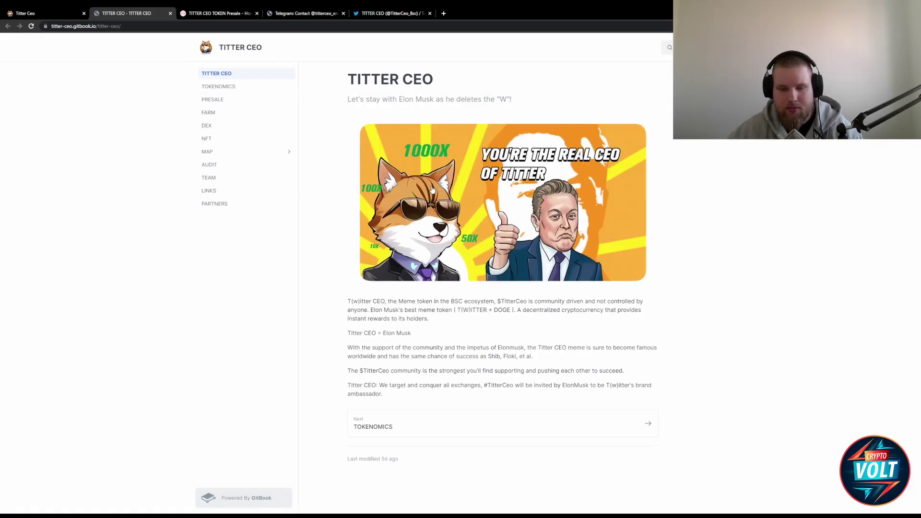
pyautogui.click(419, 424)
pyautogui.scroll(-3, 420, 343)
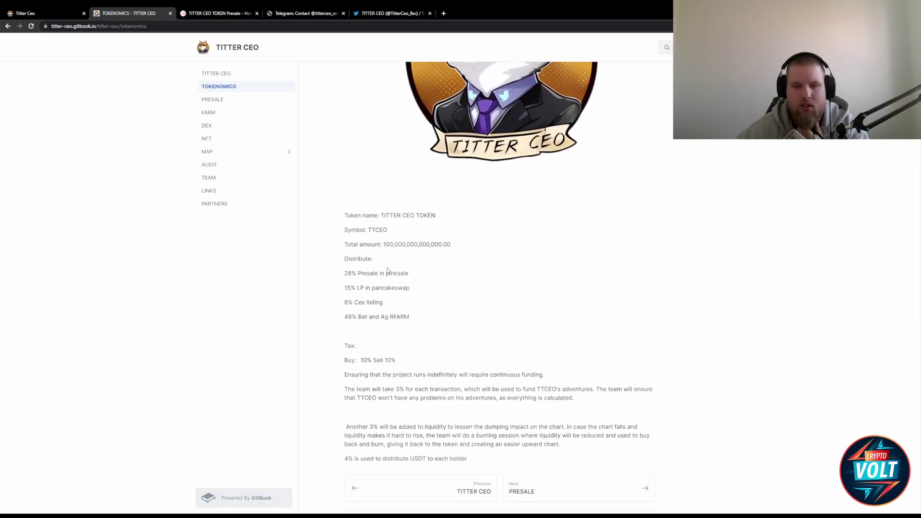
pyautogui.scroll(-1, 427, 251)
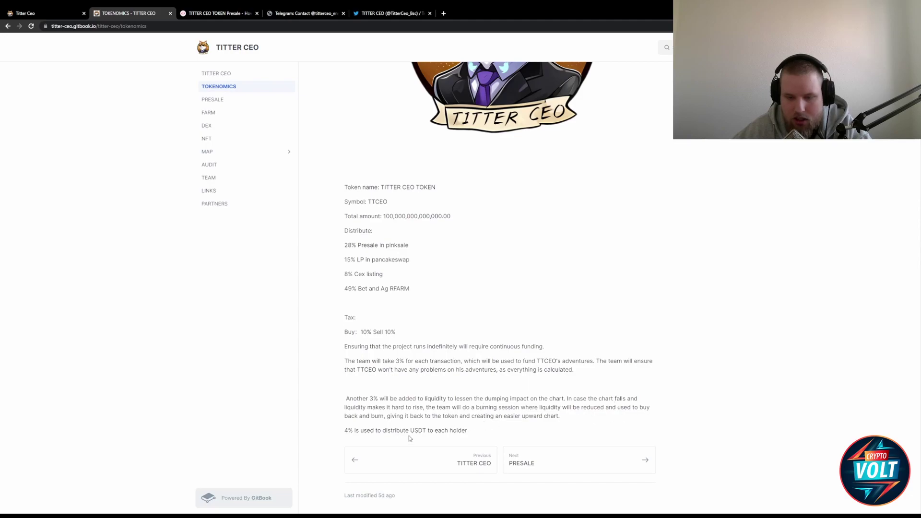
# Step: Page through the PRESALE, FARM, DEX and NFT whitepaper pages, ending on MAP
pyautogui.click(216, 100)
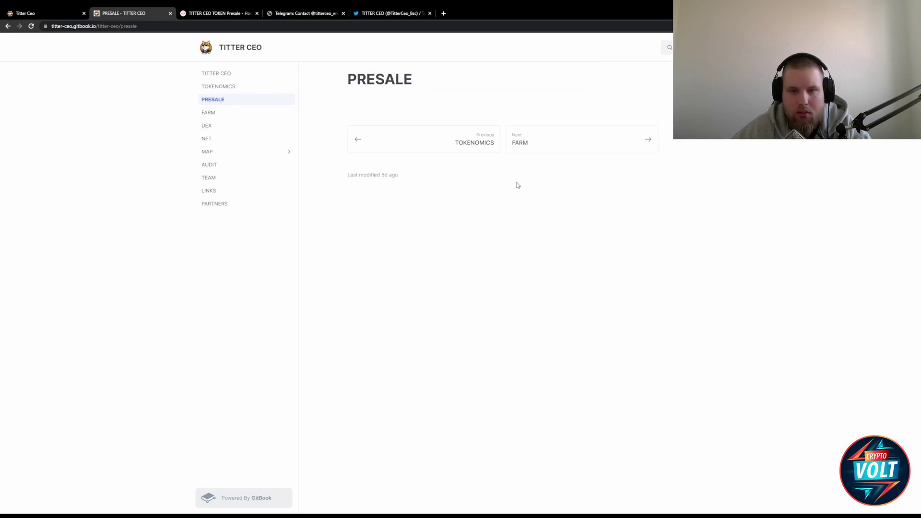
pyautogui.click(584, 143)
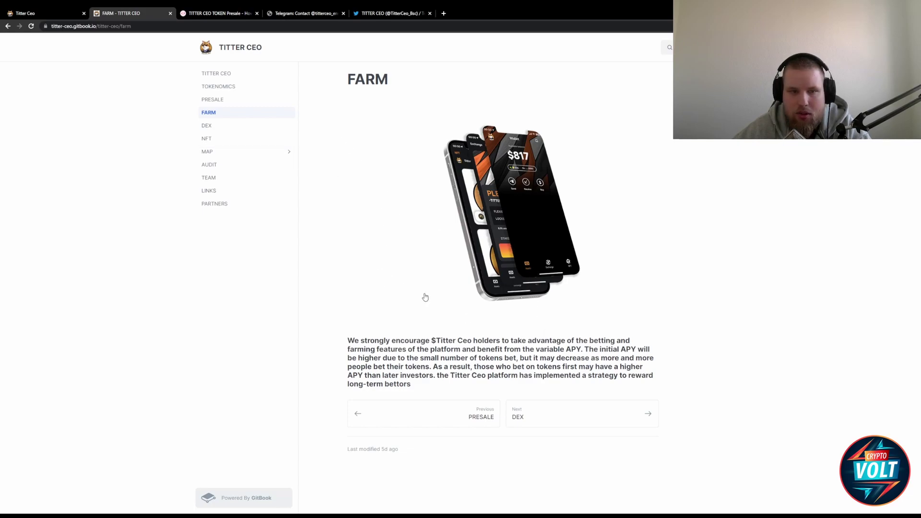
pyautogui.click(223, 126)
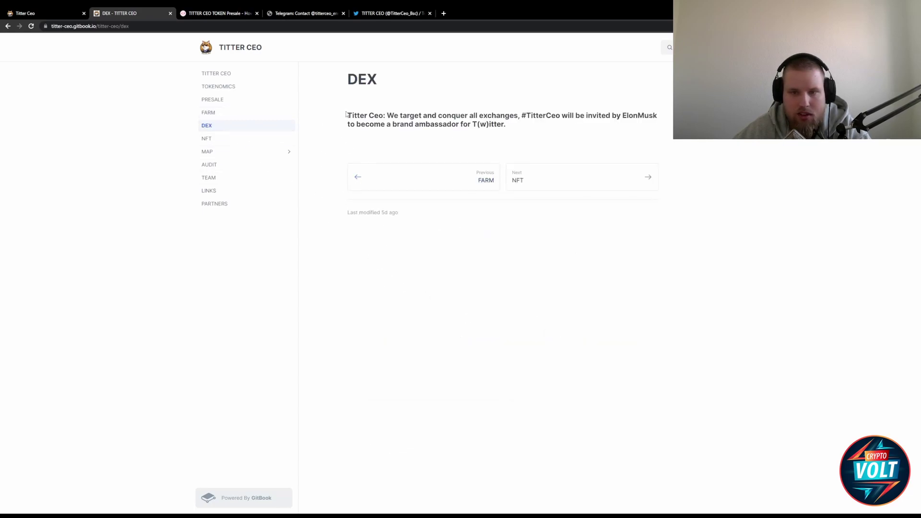
pyautogui.click(239, 140)
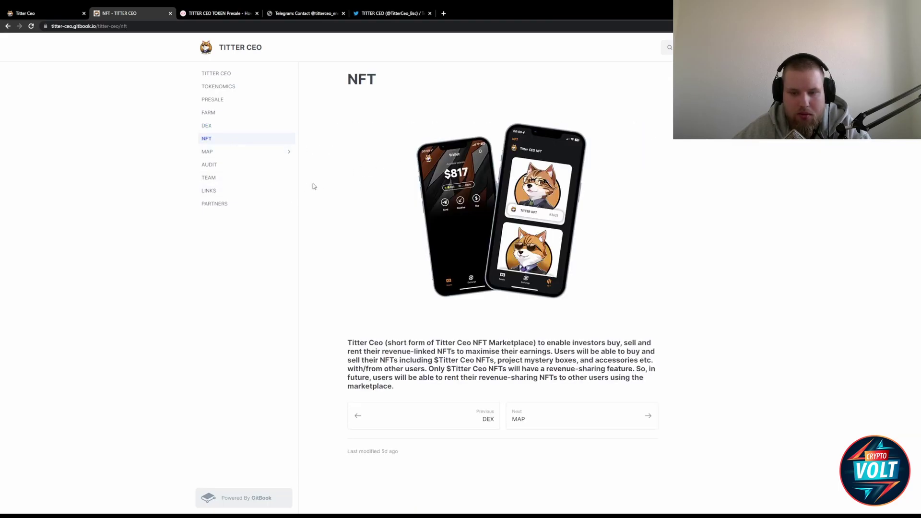
pyautogui.click(238, 152)
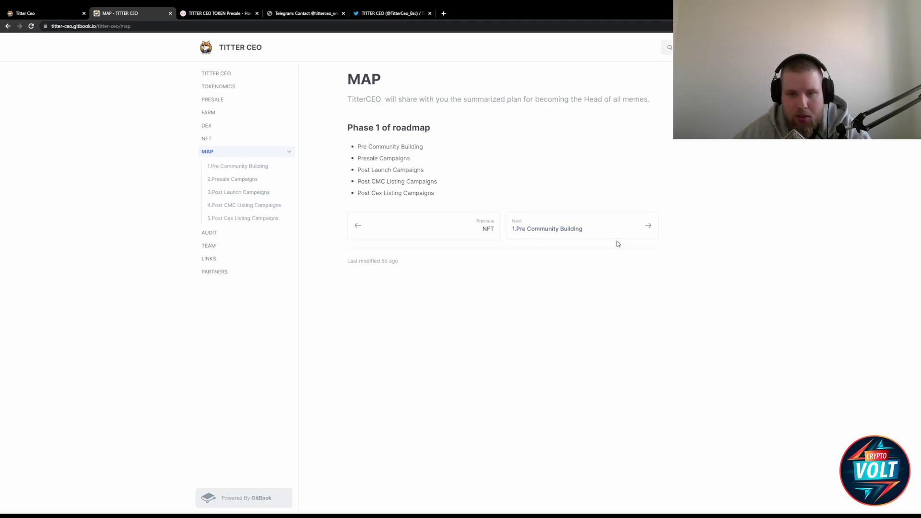
# Step: Read roadmap phases from Pre Community Building through Post CEX Listing, then reach AUDIT
pyautogui.click(650, 227)
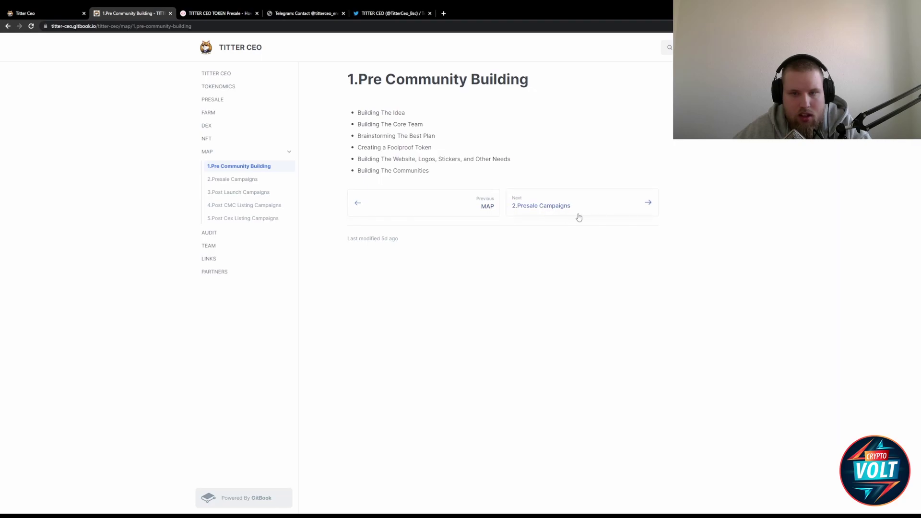
pyautogui.click(237, 184)
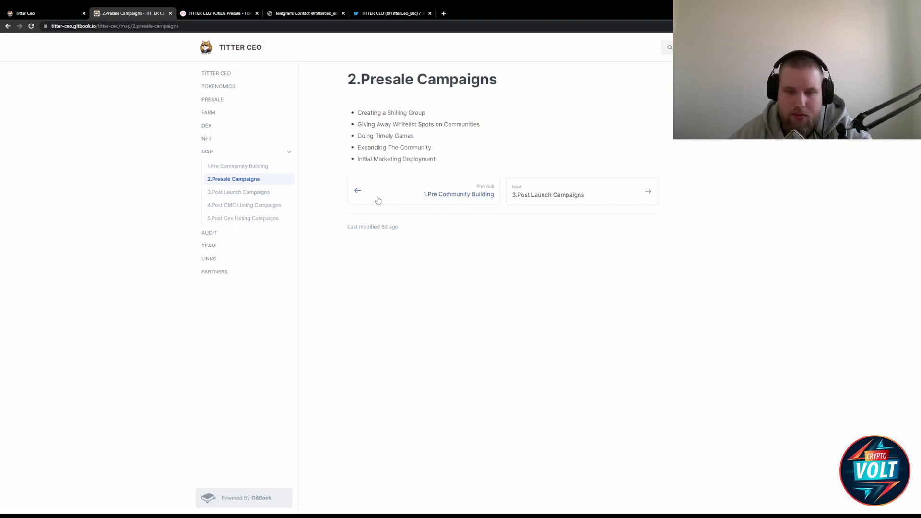
pyautogui.click(241, 200)
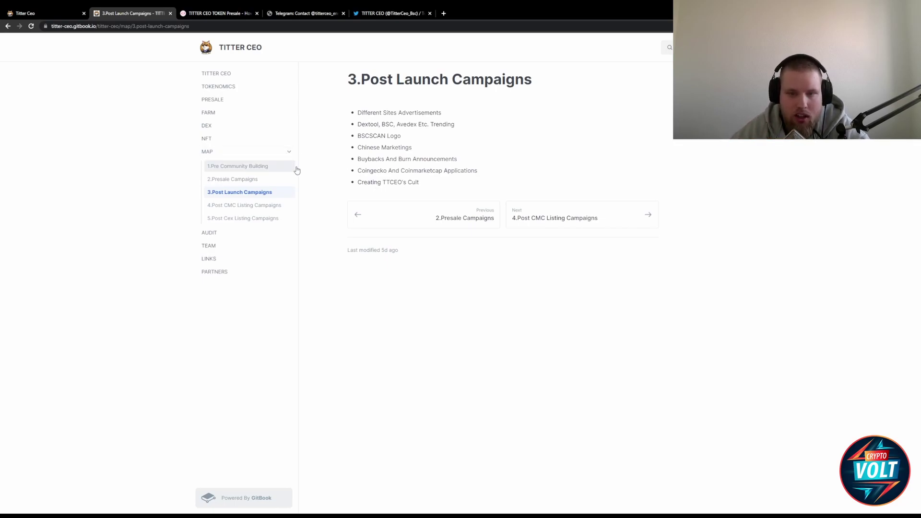
pyautogui.click(262, 207)
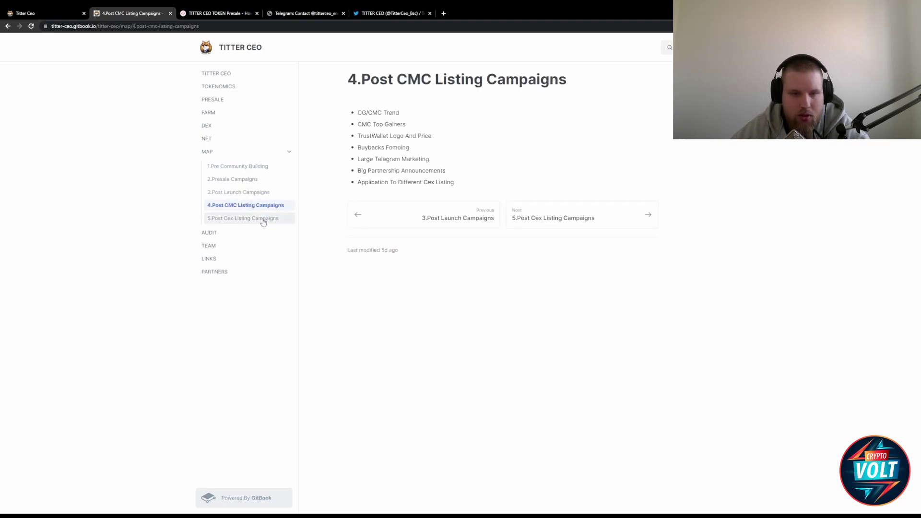
pyautogui.click(263, 218)
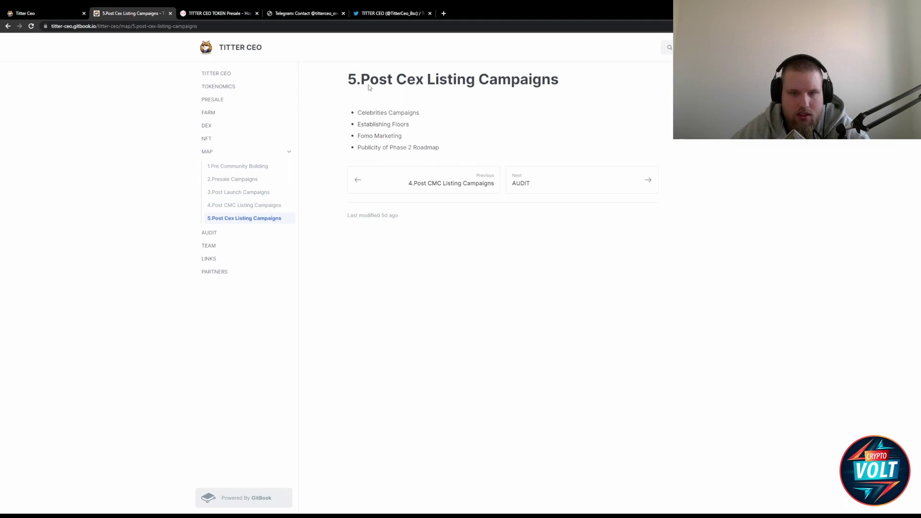
pyautogui.click(238, 235)
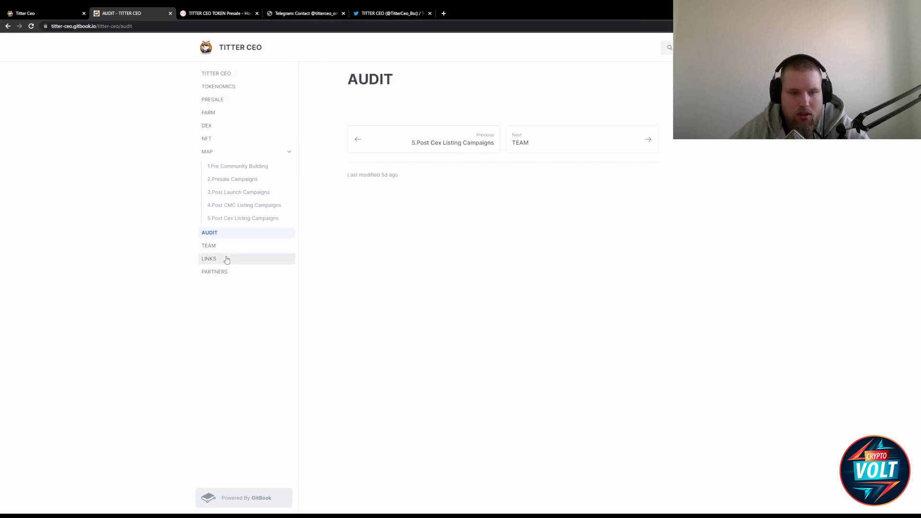
# Step: Open the token's BlockSAFU audit report from the PinkSale presale page
pyautogui.click(229, 14)
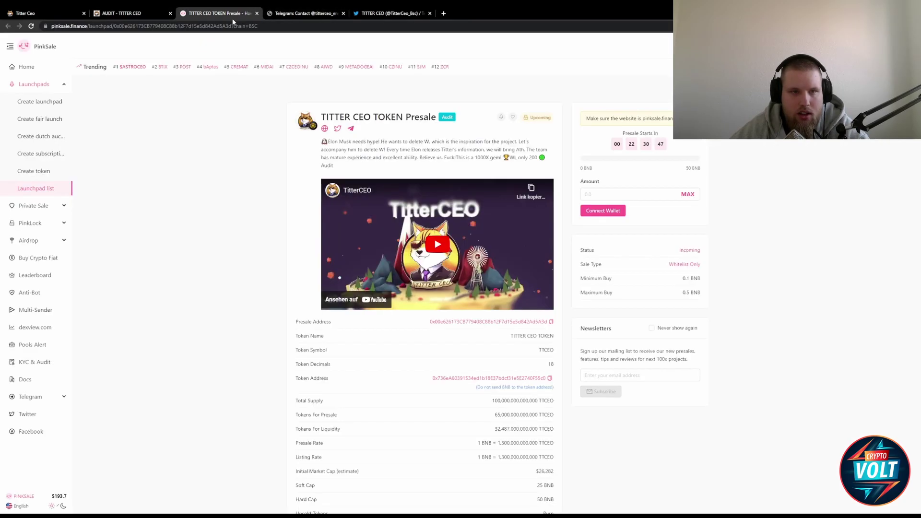
pyautogui.click(448, 117)
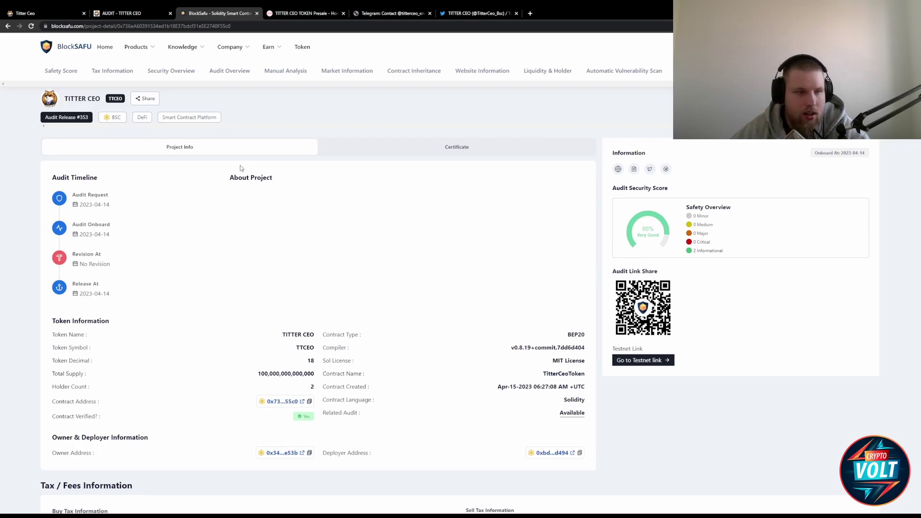
pyautogui.scroll(-2, 131, 168)
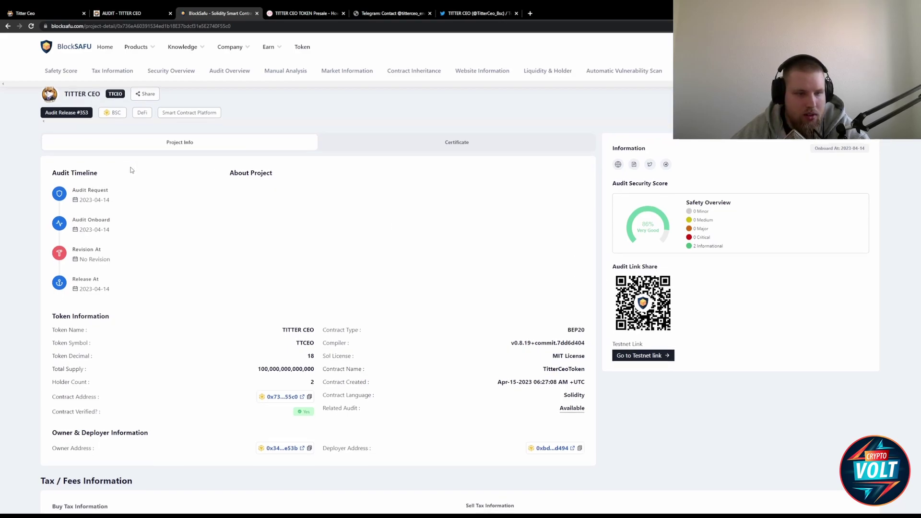
pyautogui.scroll(-1, 128, 198)
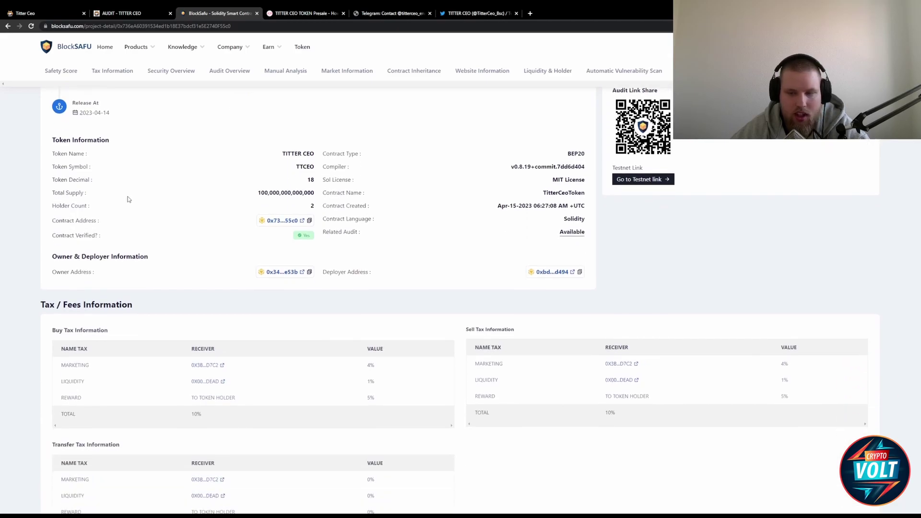
pyautogui.scroll(-2, 130, 196)
pyautogui.scroll(-1, 132, 193)
pyautogui.scroll(2, 132, 193)
pyautogui.scroll(-3, 132, 194)
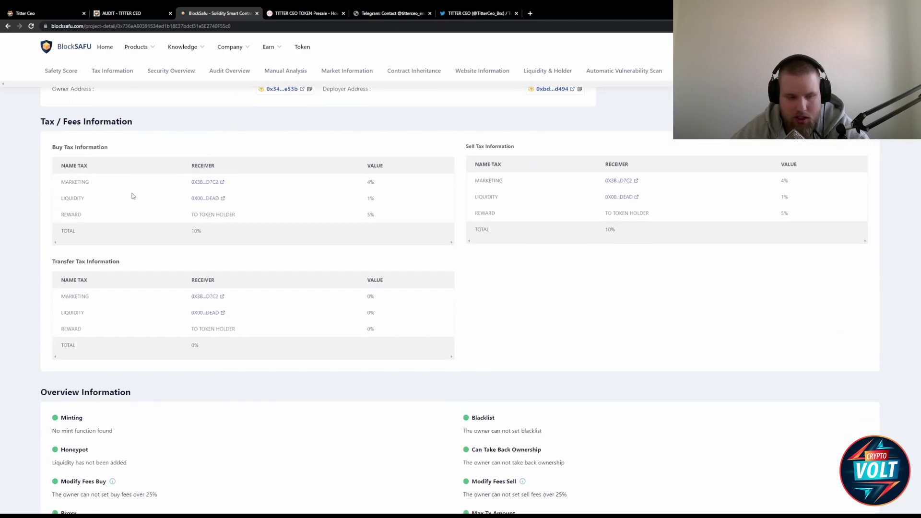
pyautogui.scroll(-2, 131, 197)
pyautogui.scroll(-2, 129, 196)
pyautogui.scroll(-2, 129, 197)
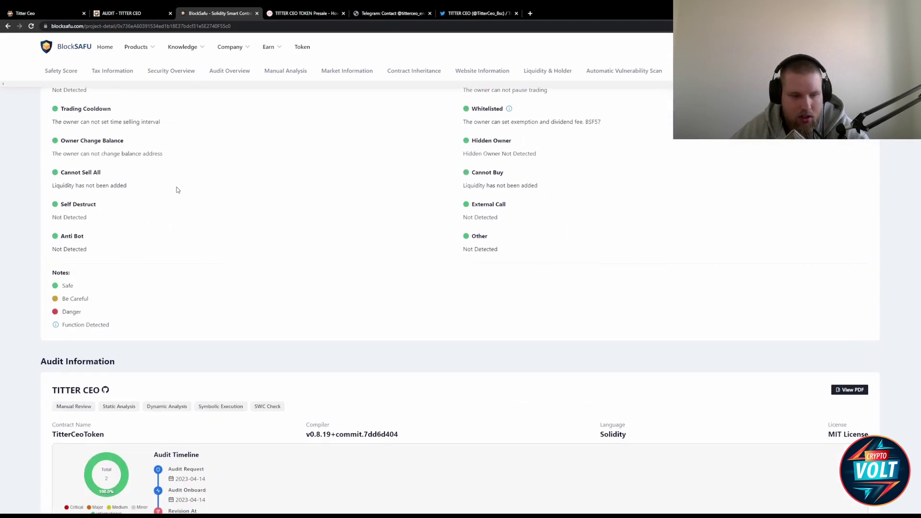
pyautogui.scroll(1, 307, 243)
pyautogui.scroll(4, 325, 249)
pyautogui.scroll(3, 331, 232)
pyautogui.scroll(3, 331, 232)
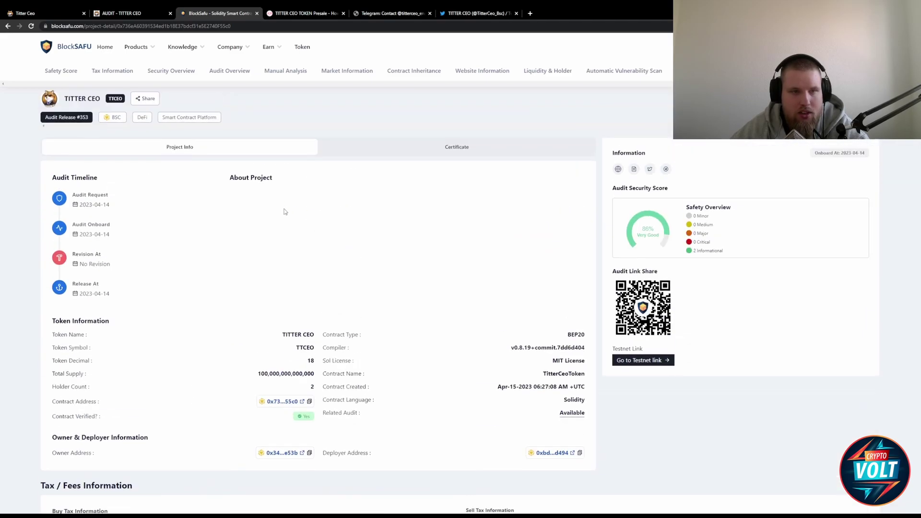
# Step: Close the BlockSAFU audit tab to return to the PinkSale presale page
pyautogui.click(258, 13)
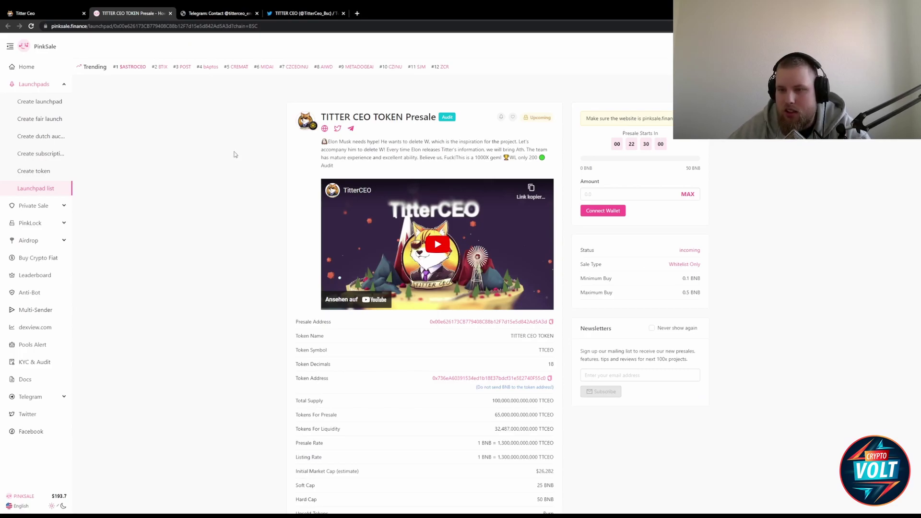
pyautogui.scroll(-1, 241, 144)
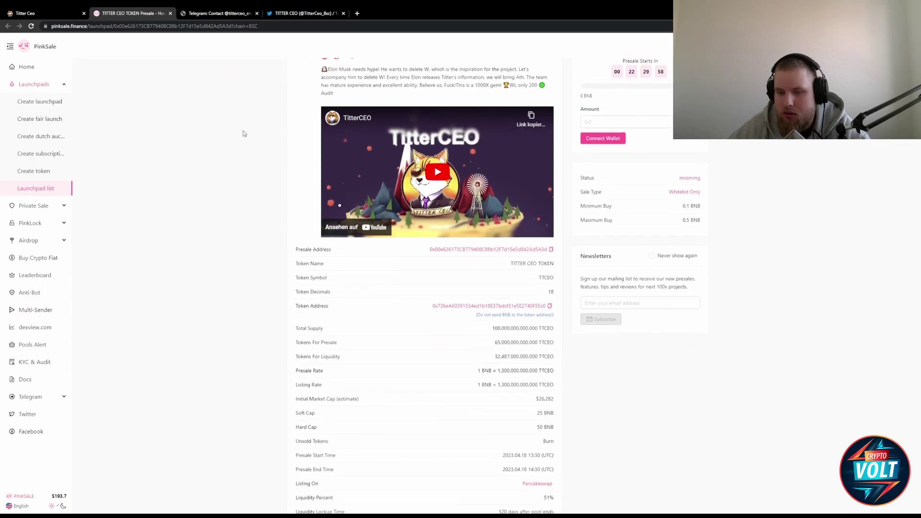
pyautogui.scroll(-1, 238, 133)
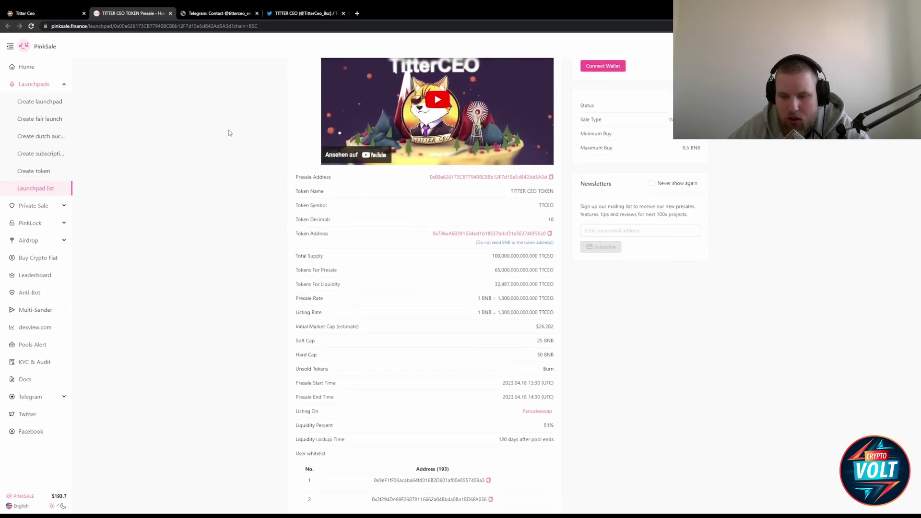
pyautogui.scroll(-1, 229, 133)
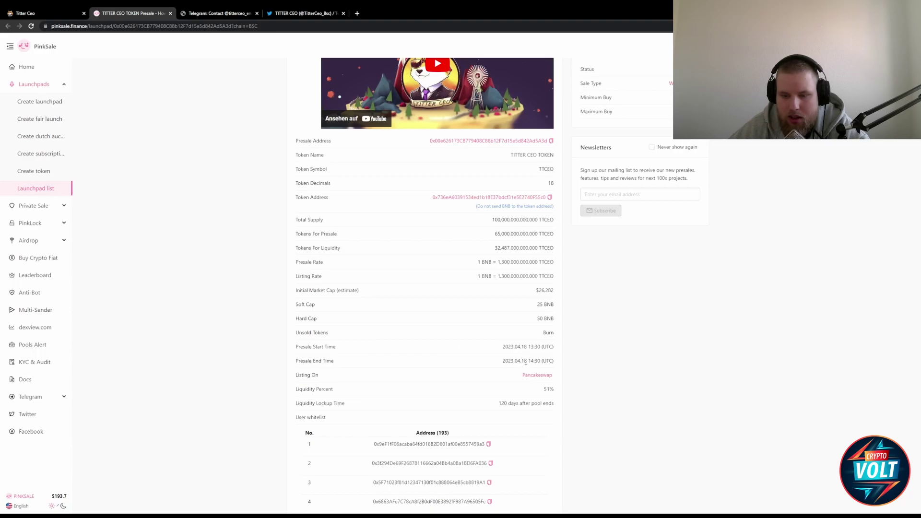
pyautogui.scroll(-3, 526, 362)
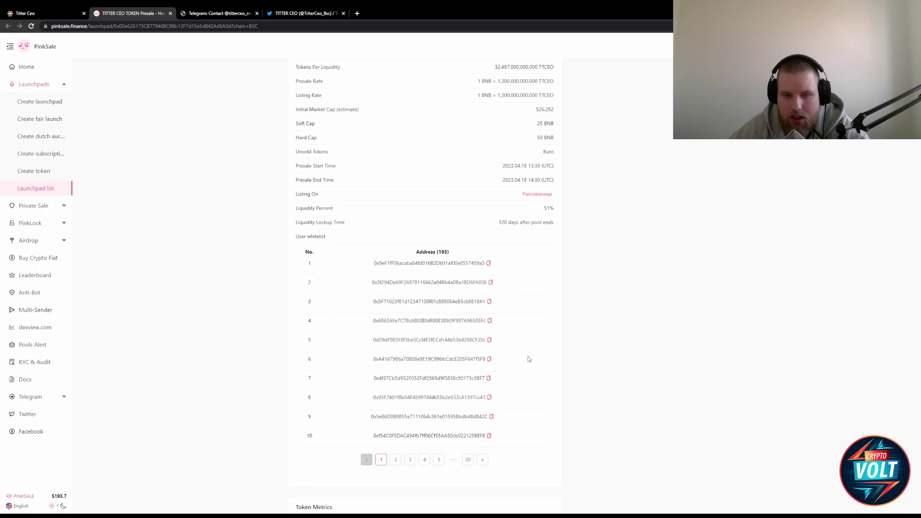
pyautogui.scroll(5, 528, 358)
pyautogui.scroll(-3, 526, 364)
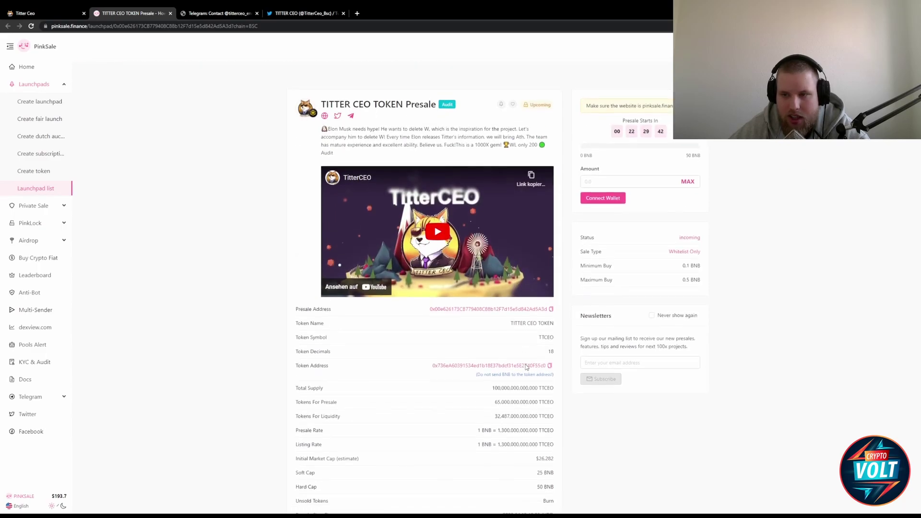
pyautogui.scroll(3, 526, 365)
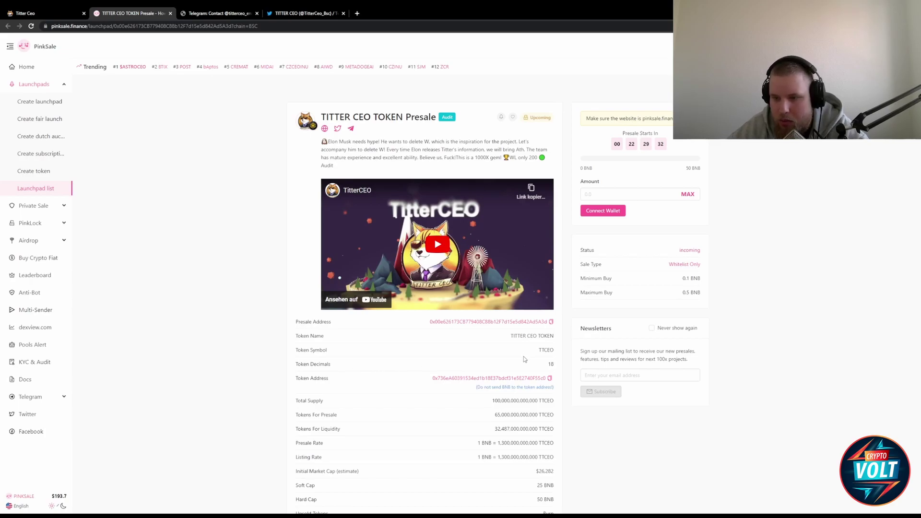
pyautogui.scroll(-5, 524, 358)
pyautogui.scroll(2, 530, 365)
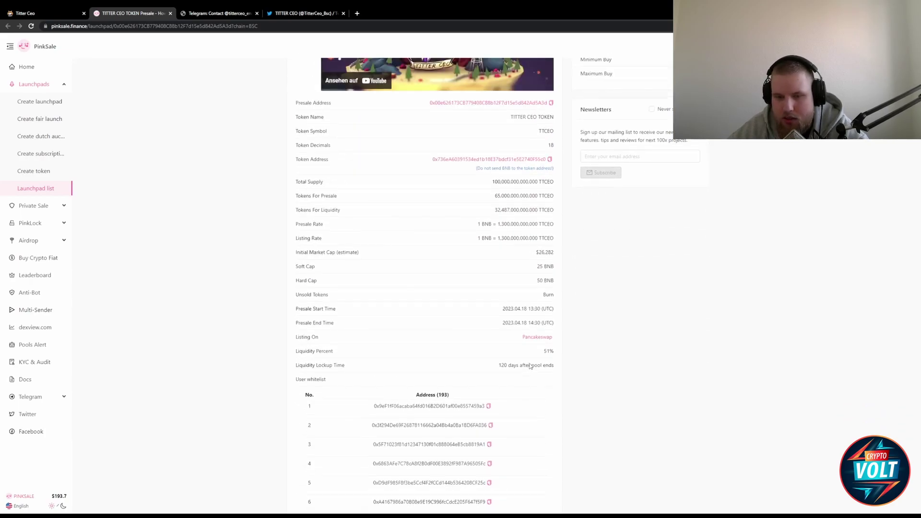
pyautogui.scroll(3, 529, 367)
pyautogui.scroll(1, 530, 367)
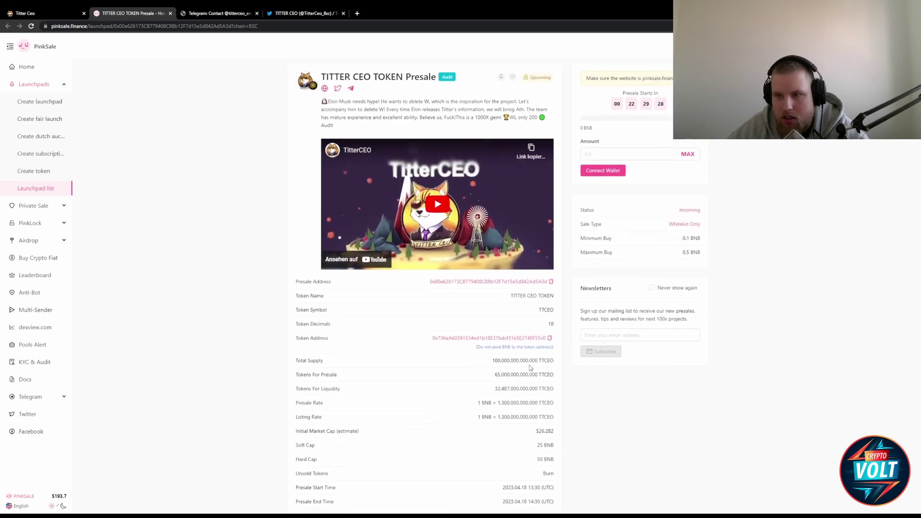
pyautogui.scroll(-3, 530, 365)
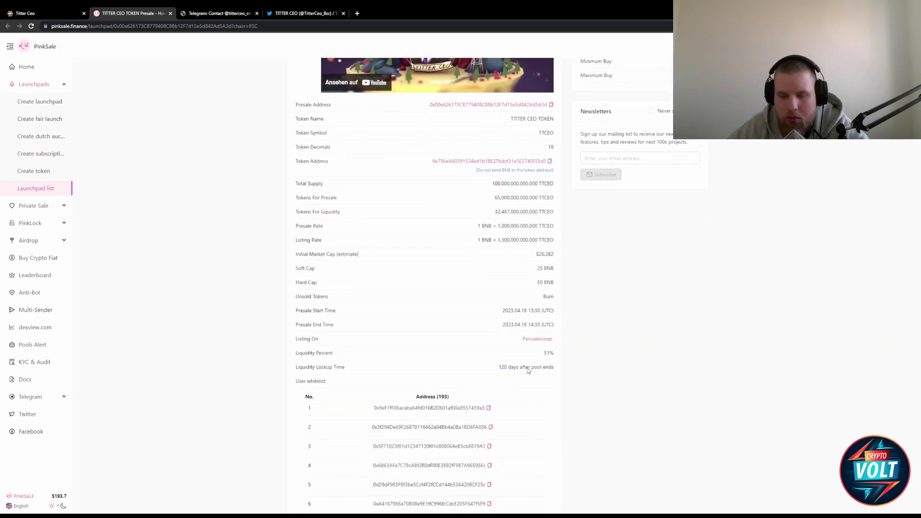
pyautogui.scroll(-1, 528, 370)
pyautogui.scroll(-1, 526, 374)
pyautogui.scroll(-2, 526, 376)
pyautogui.scroll(-1, 527, 377)
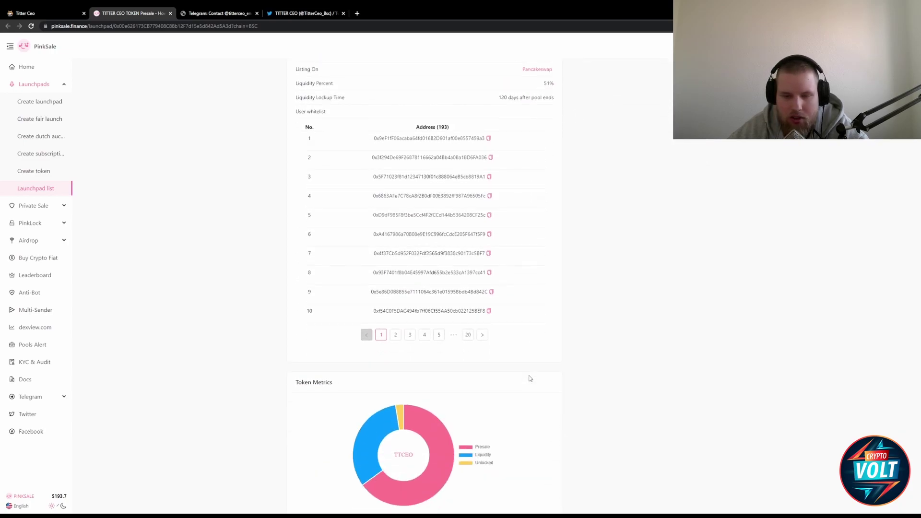
pyautogui.scroll(-2, 530, 379)
pyautogui.scroll(-2, 531, 382)
pyautogui.scroll(1, 576, 389)
pyautogui.scroll(5, 590, 392)
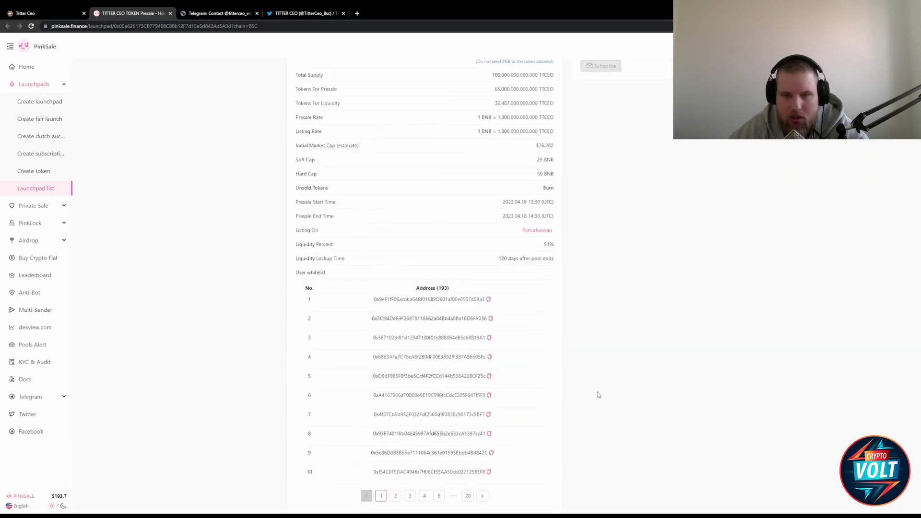
pyautogui.scroll(2, 597, 394)
pyautogui.scroll(3, 613, 403)
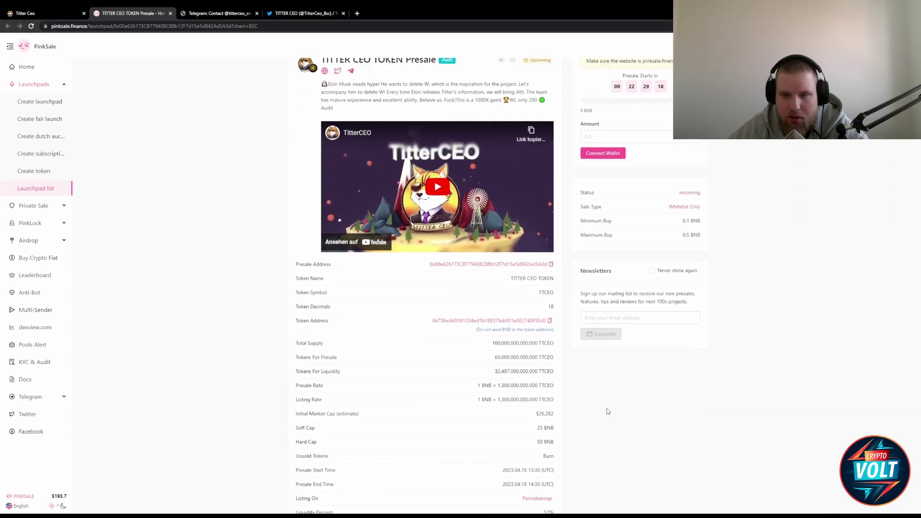
pyautogui.scroll(1, 608, 410)
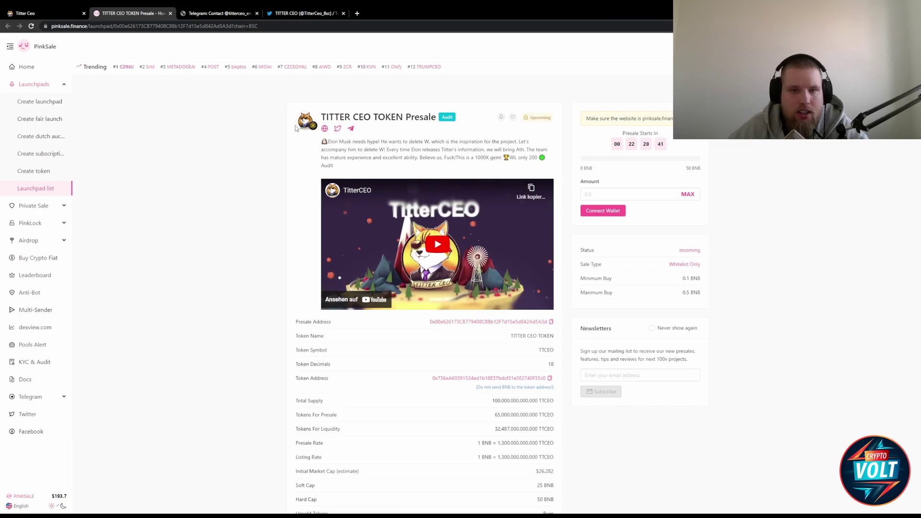
# Step: View the Telegram tab, then the TITTER CEO Twitter profile and its Following list
pyautogui.click(232, 13)
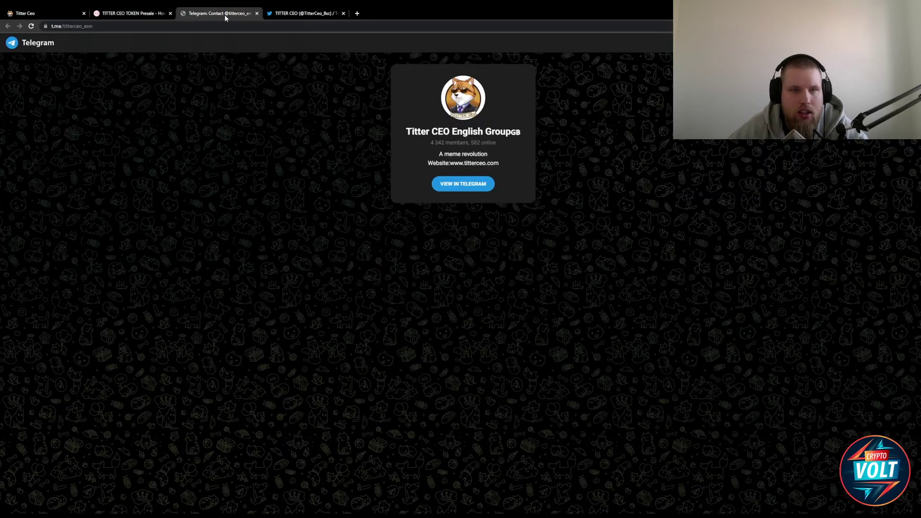
pyautogui.click(274, 13)
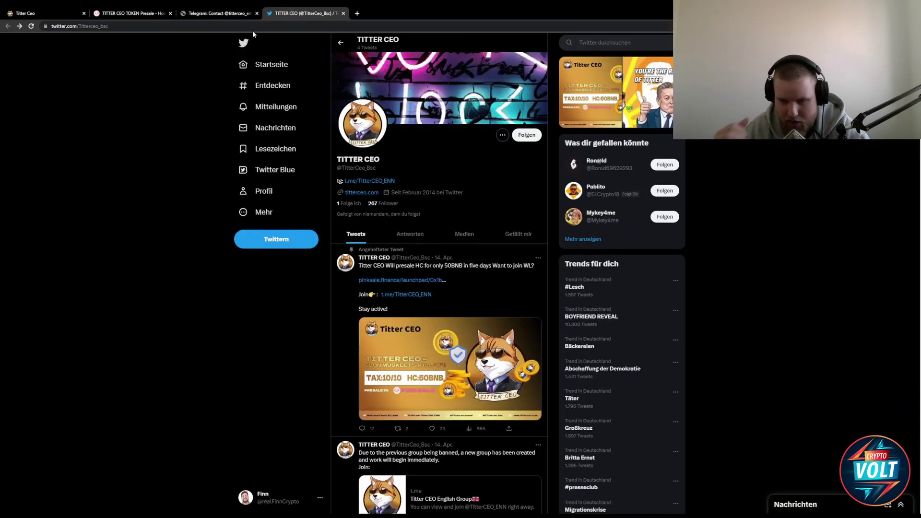
pyautogui.scroll(-1, 165, 102)
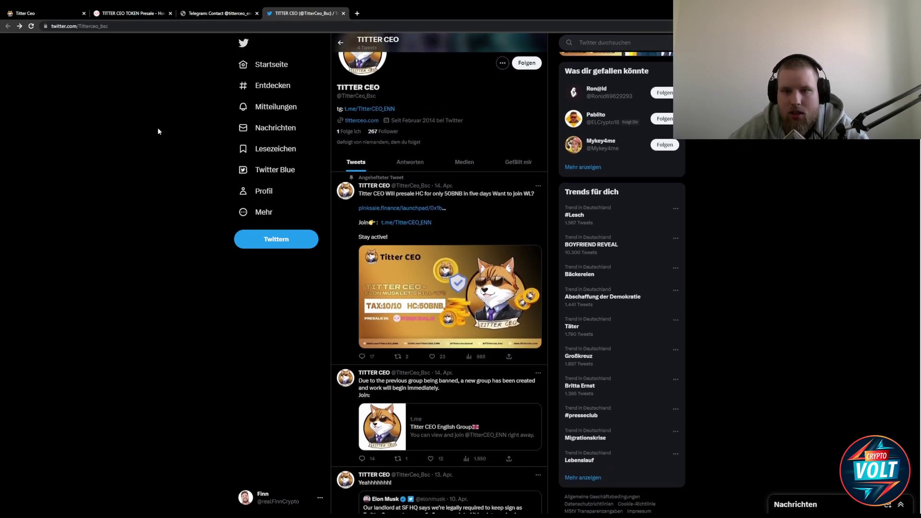
pyautogui.scroll(1, 158, 130)
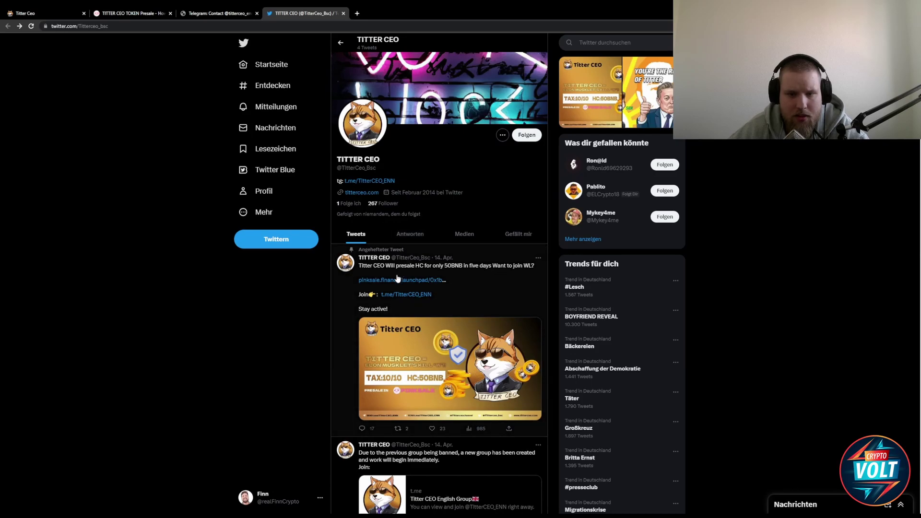
pyautogui.scroll(-1, 411, 260)
pyautogui.click(351, 131)
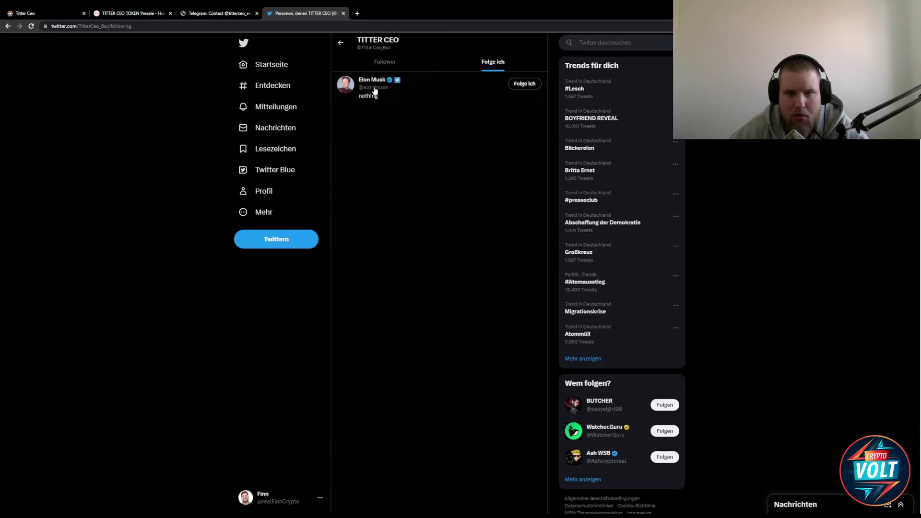
pyautogui.click(340, 42)
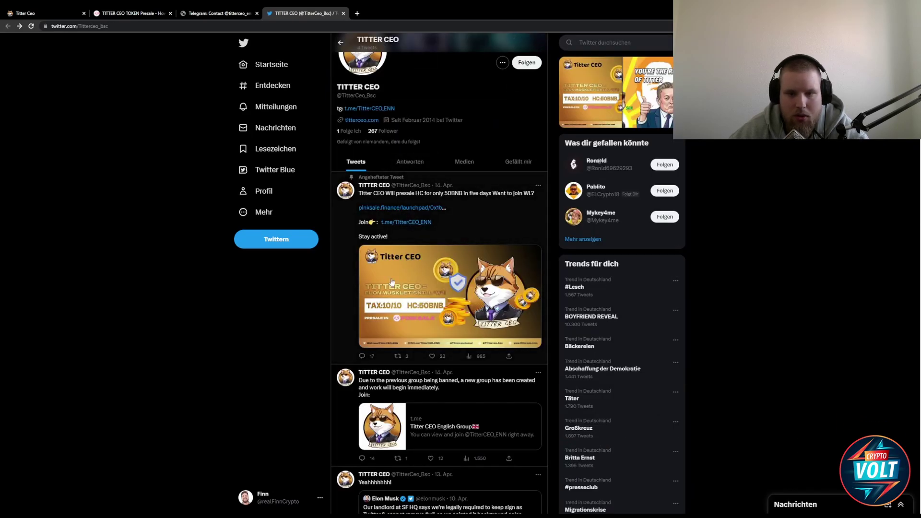
pyautogui.scroll(-1, 391, 283)
pyautogui.scroll(-1, 371, 256)
pyautogui.scroll(-1, 397, 352)
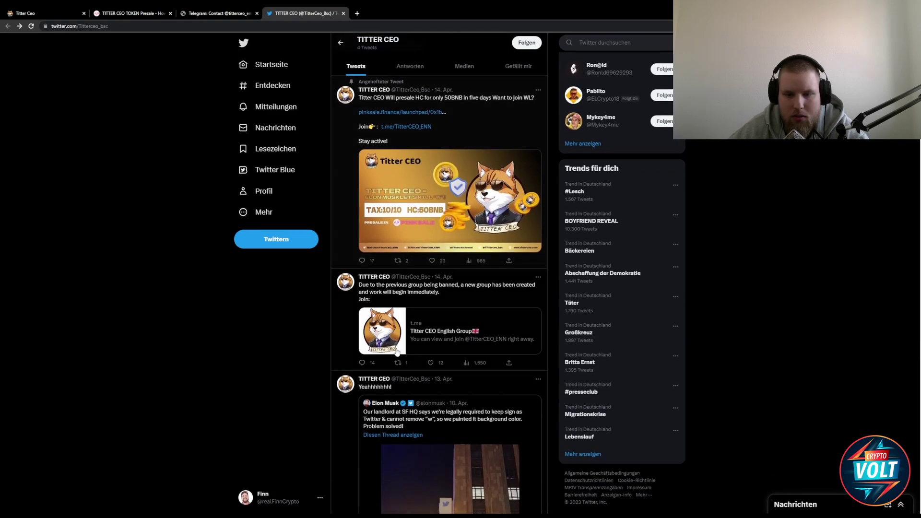
pyautogui.scroll(1, 396, 351)
pyautogui.scroll(-2, 406, 367)
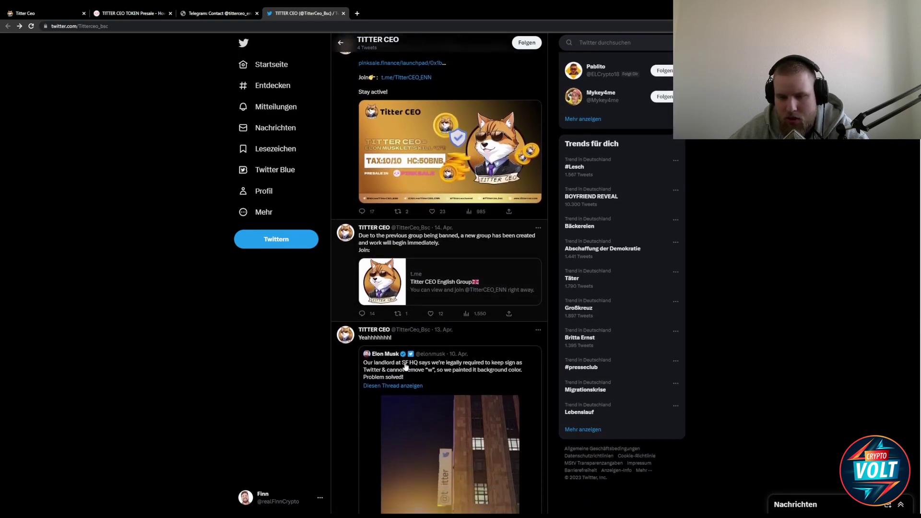
pyautogui.scroll(-2, 405, 367)
pyautogui.scroll(-2, 405, 367)
pyautogui.scroll(-2, 405, 367)
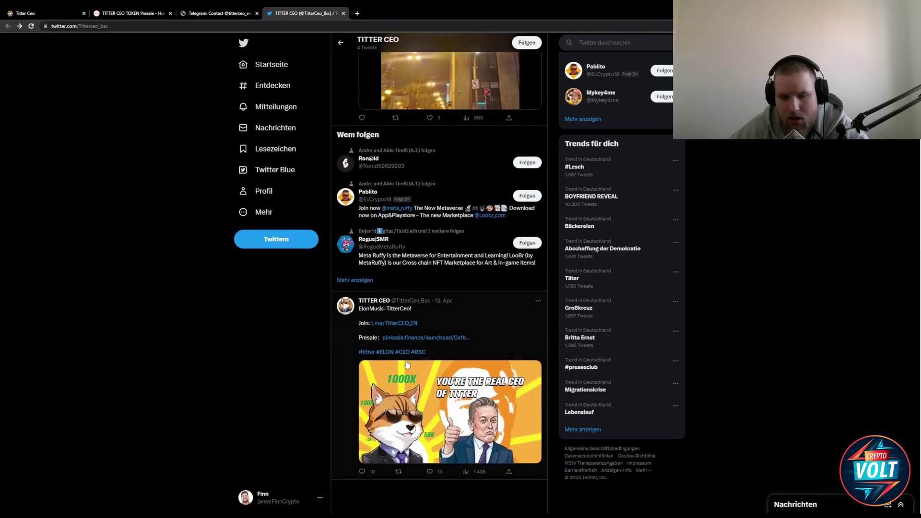
pyautogui.scroll(-2, 403, 359)
pyautogui.scroll(-2, 401, 353)
pyautogui.scroll(4, 400, 352)
pyautogui.scroll(3, 400, 353)
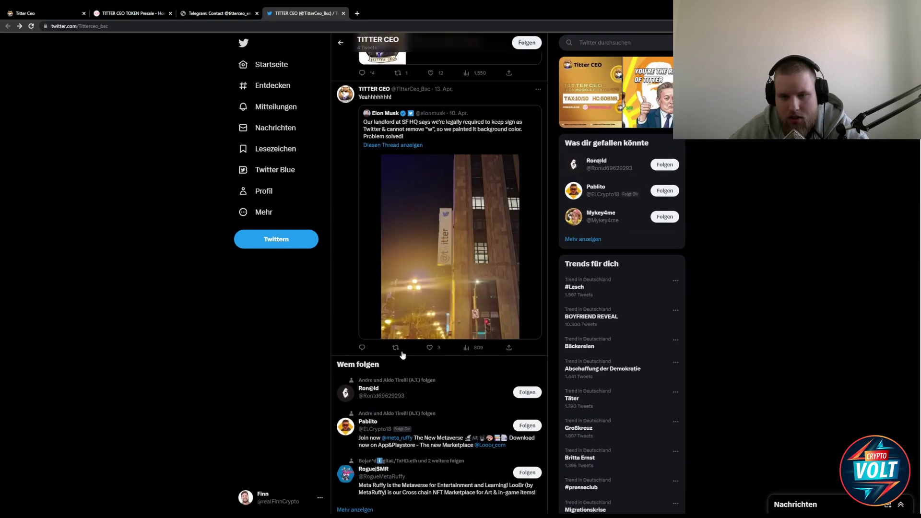
pyautogui.scroll(3, 402, 354)
pyautogui.scroll(-2, 403, 355)
pyautogui.scroll(-4, 408, 354)
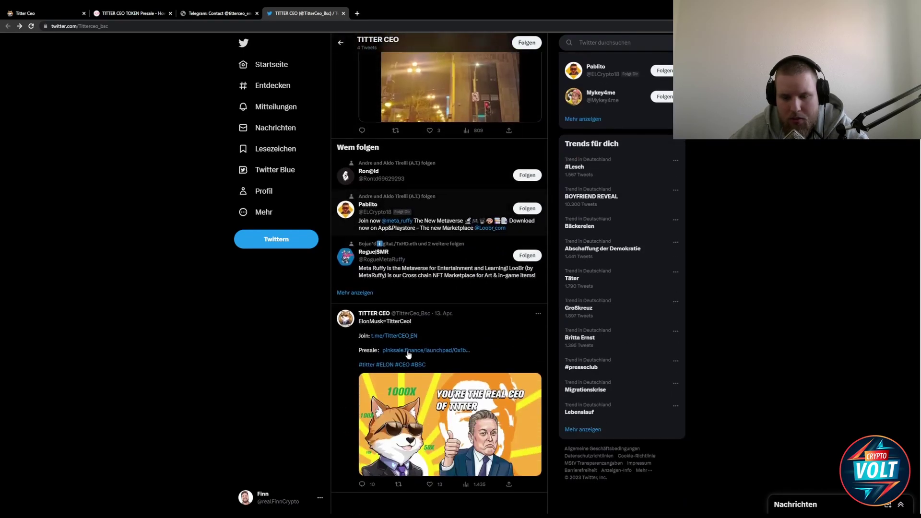
pyautogui.scroll(3, 407, 354)
pyautogui.scroll(3, 407, 353)
pyautogui.scroll(3, 407, 339)
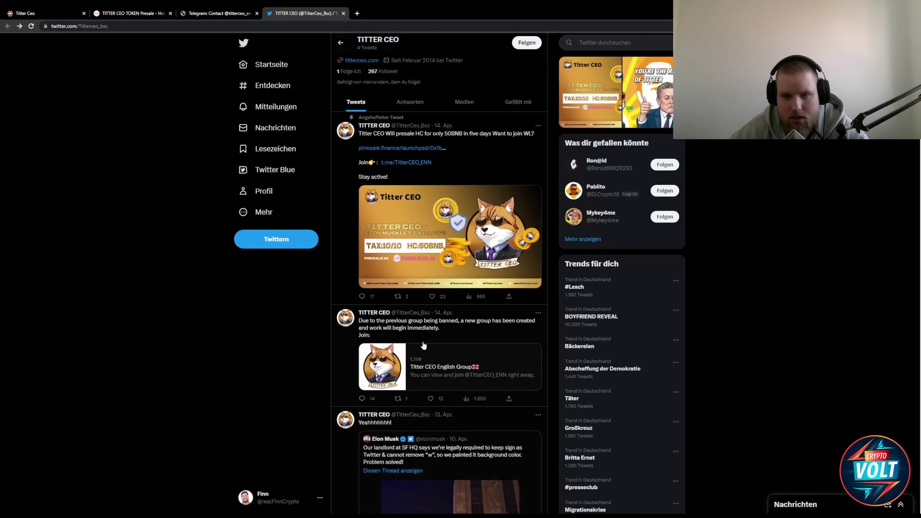
pyautogui.scroll(2, 407, 325)
pyautogui.scroll(-2, 418, 342)
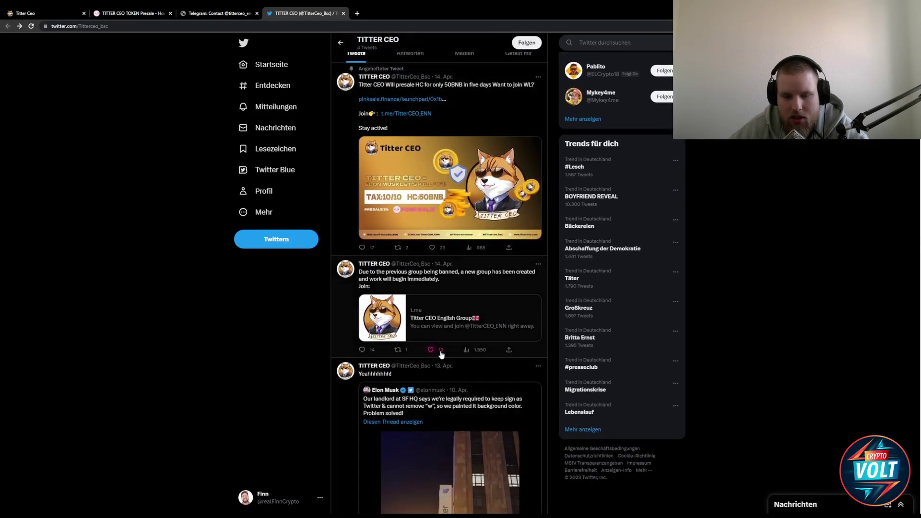
pyautogui.scroll(-2, 441, 354)
pyautogui.scroll(-3, 442, 367)
pyautogui.scroll(-3, 445, 385)
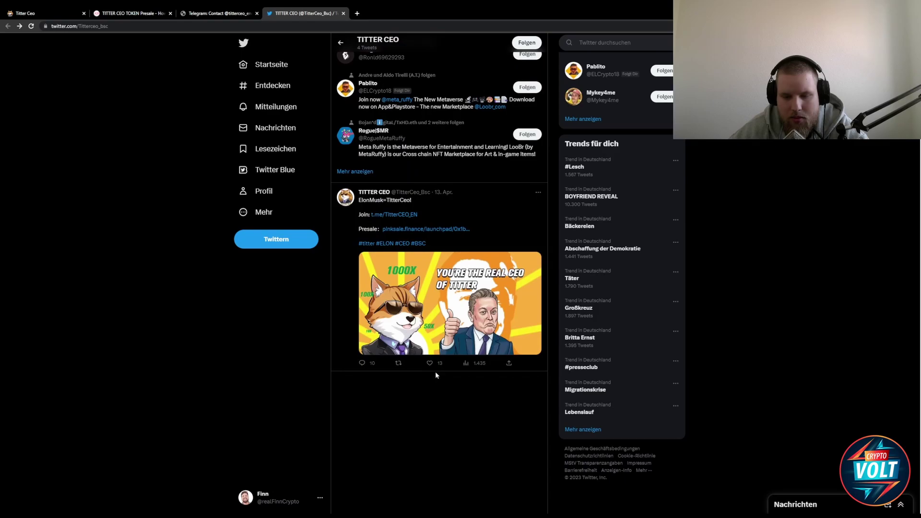
pyautogui.scroll(3, 439, 400)
pyautogui.scroll(3, 435, 360)
pyautogui.scroll(3, 430, 317)
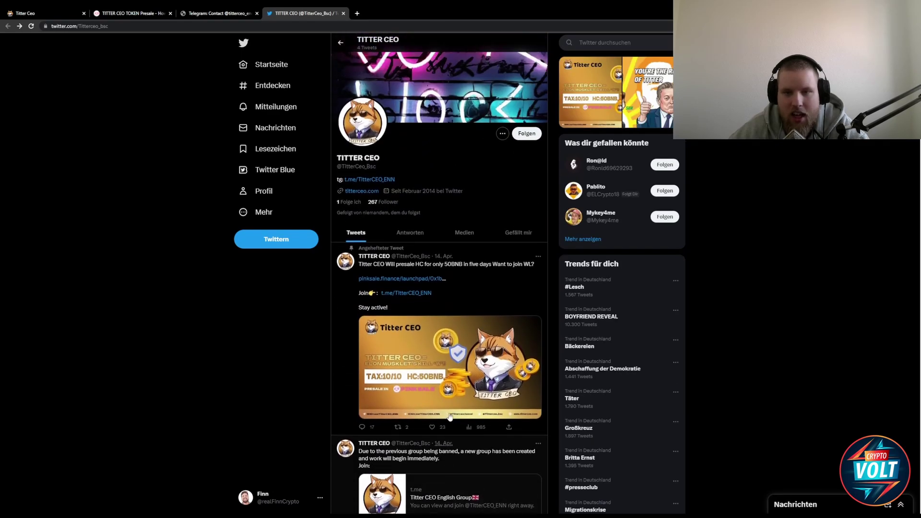
pyautogui.scroll(1, 425, 273)
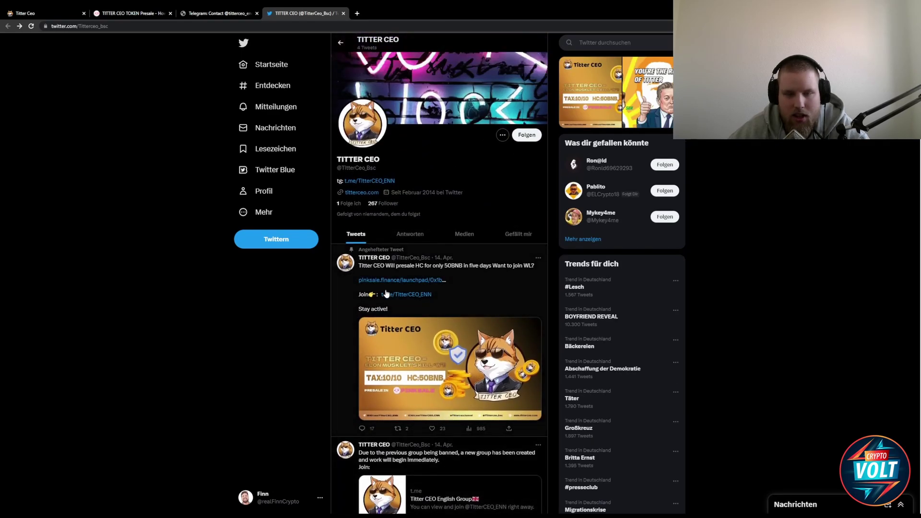
pyautogui.scroll(-2, 374, 267)
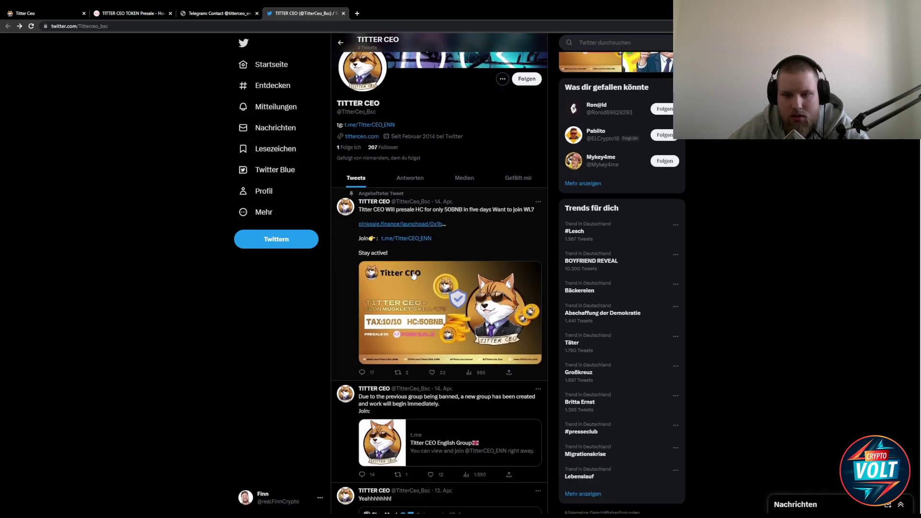
pyautogui.scroll(-1, 403, 273)
pyautogui.scroll(3, 422, 278)
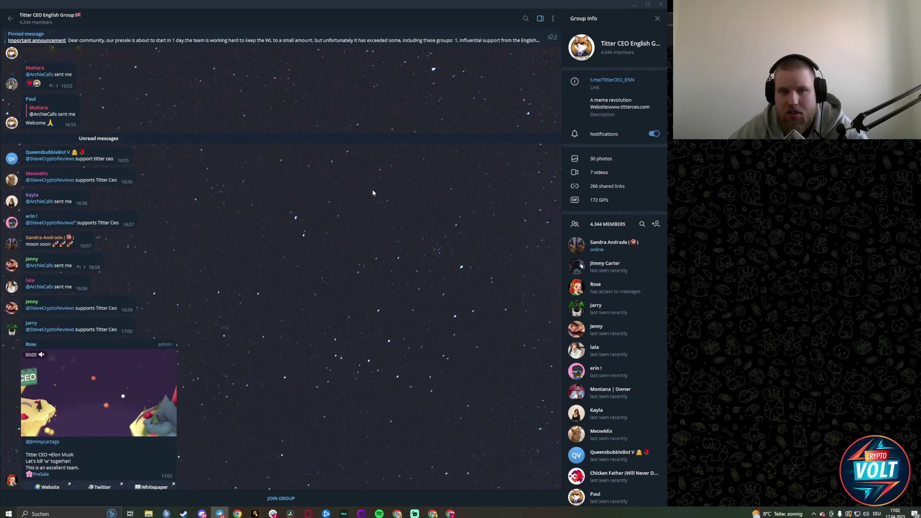
pyautogui.scroll(-2, 498, 322)
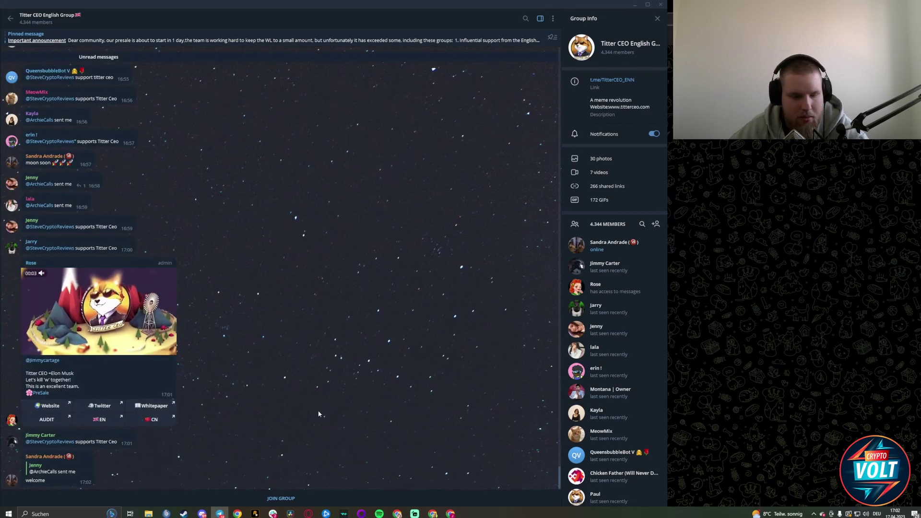
pyautogui.scroll(1, 86, 446)
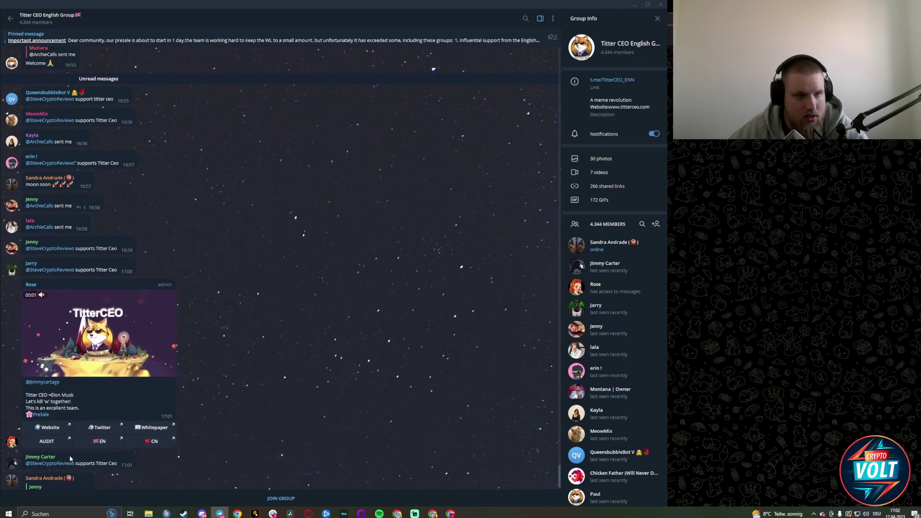
pyautogui.scroll(6, 69, 455)
pyautogui.scroll(-7, 104, 455)
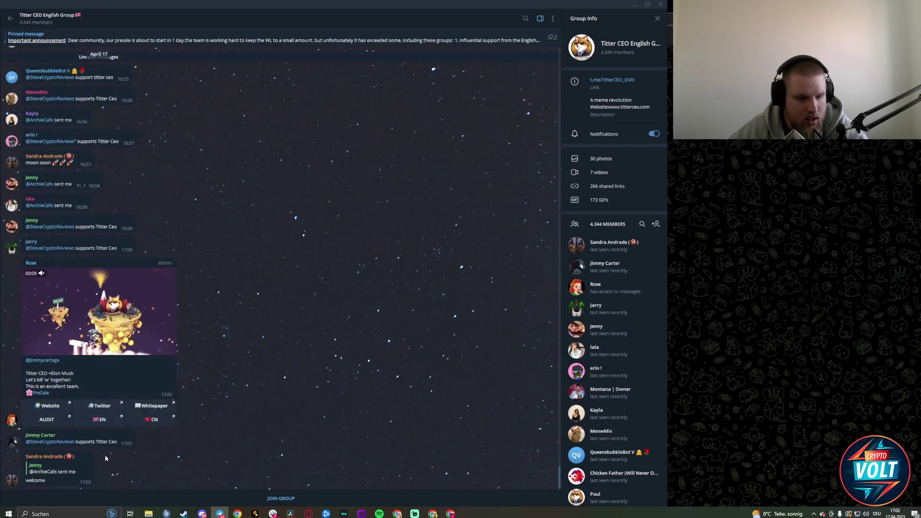
pyautogui.scroll(5, 144, 446)
pyautogui.scroll(5, 178, 434)
pyautogui.scroll(5, 159, 366)
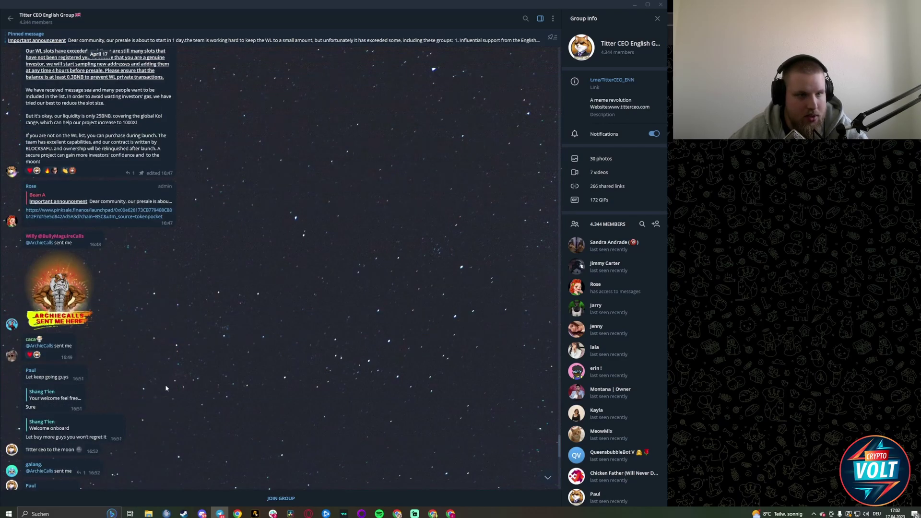
pyautogui.scroll(3, 172, 393)
pyautogui.scroll(3, 177, 398)
pyautogui.scroll(3, 187, 396)
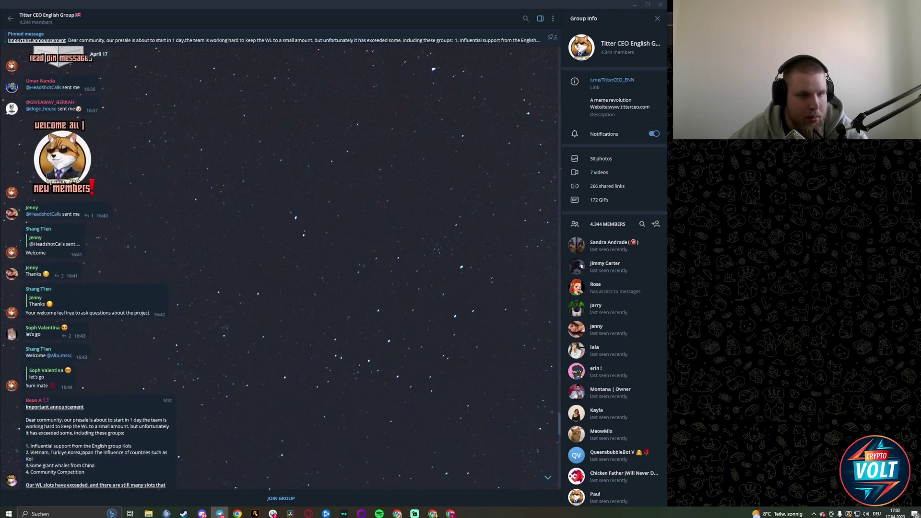
pyautogui.scroll(1, 88, 311)
pyautogui.scroll(3, 274, 393)
pyautogui.scroll(3, 281, 402)
pyautogui.scroll(2, 287, 410)
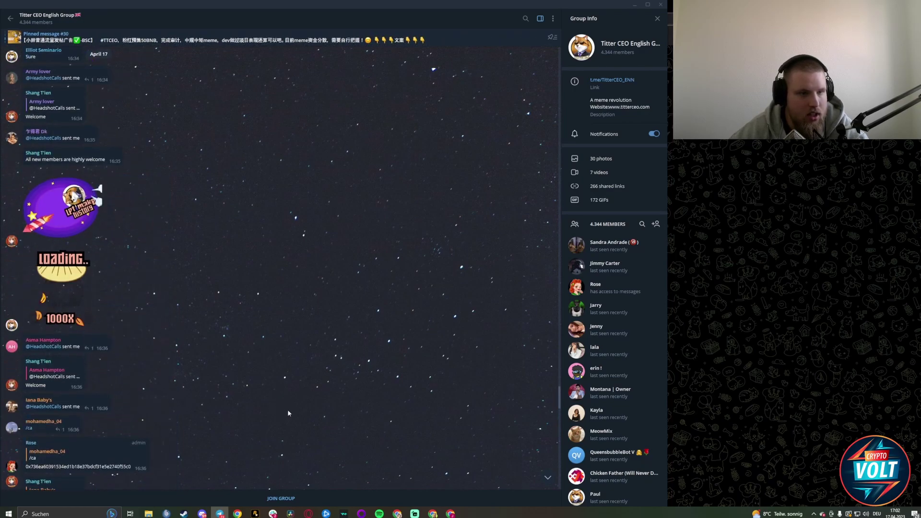
pyautogui.scroll(3, 287, 409)
pyautogui.scroll(1, 288, 408)
pyautogui.scroll(3, 180, 381)
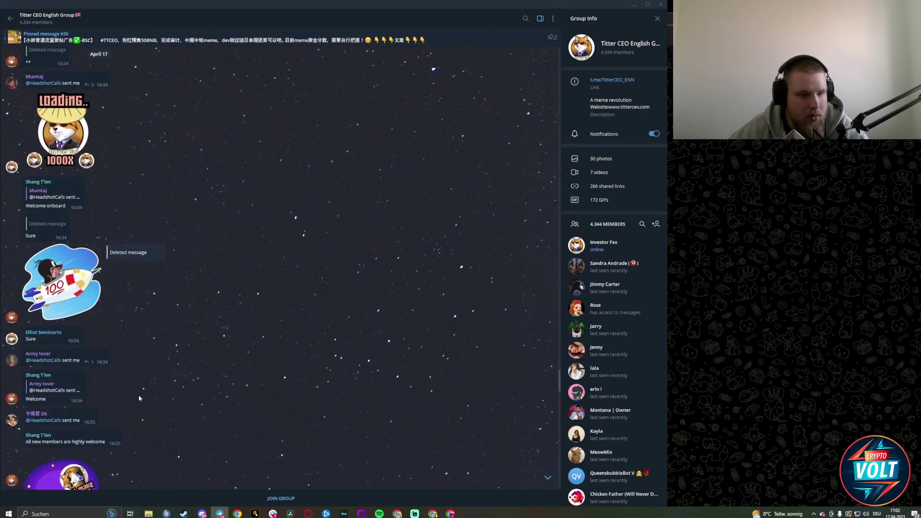
pyautogui.scroll(3, 138, 398)
pyautogui.scroll(3, 195, 421)
pyautogui.scroll(3, 258, 443)
pyautogui.scroll(2, 271, 447)
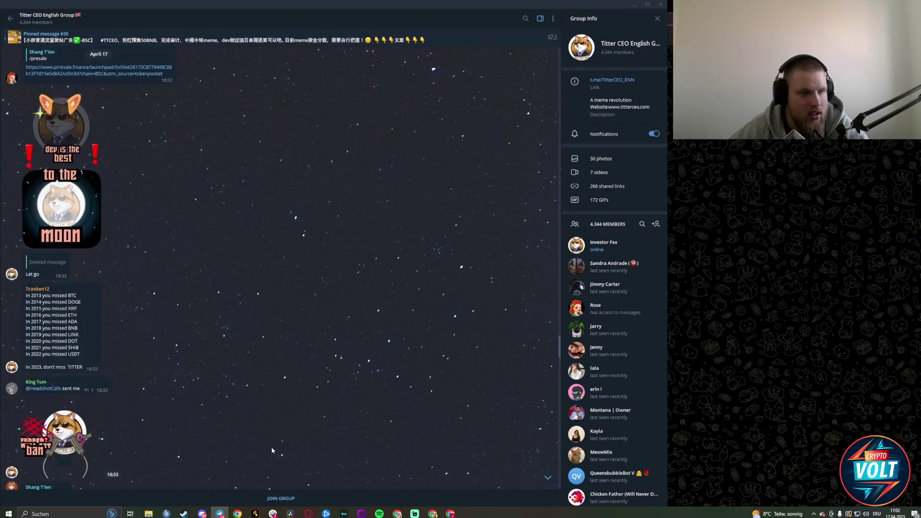
pyautogui.scroll(3, 272, 447)
pyautogui.scroll(3, 508, 399)
pyautogui.scroll(3, 502, 390)
pyautogui.scroll(2, 507, 422)
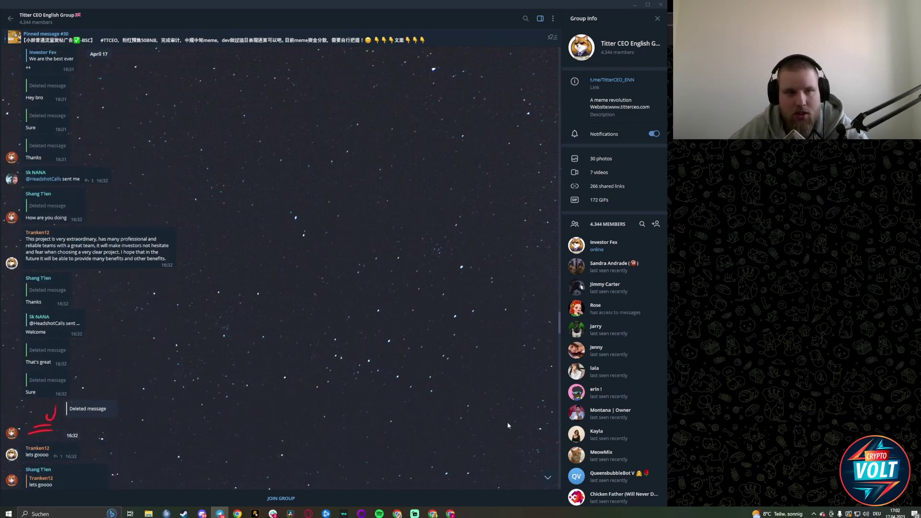
# Step: Cycle through the group's pinned announcements, check Group Info, then return to newest messages
pyautogui.click(286, 42)
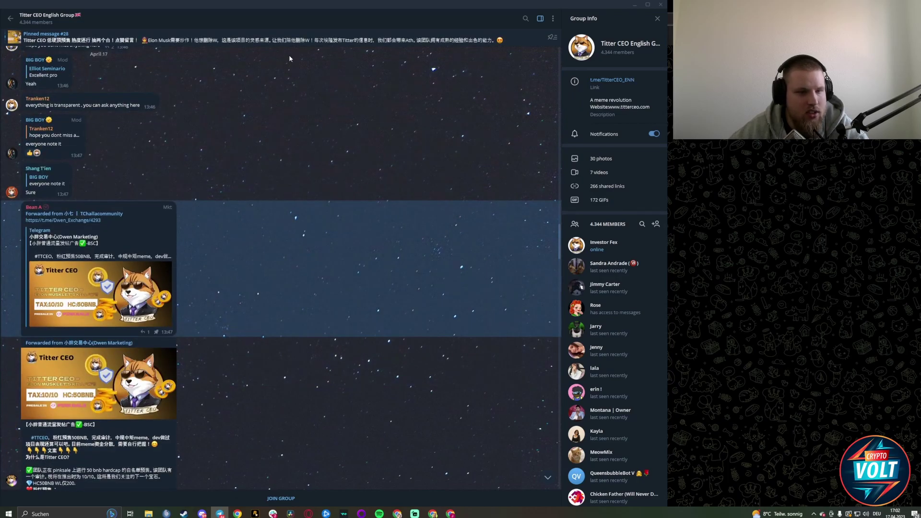
pyautogui.scroll(-2, 219, 362)
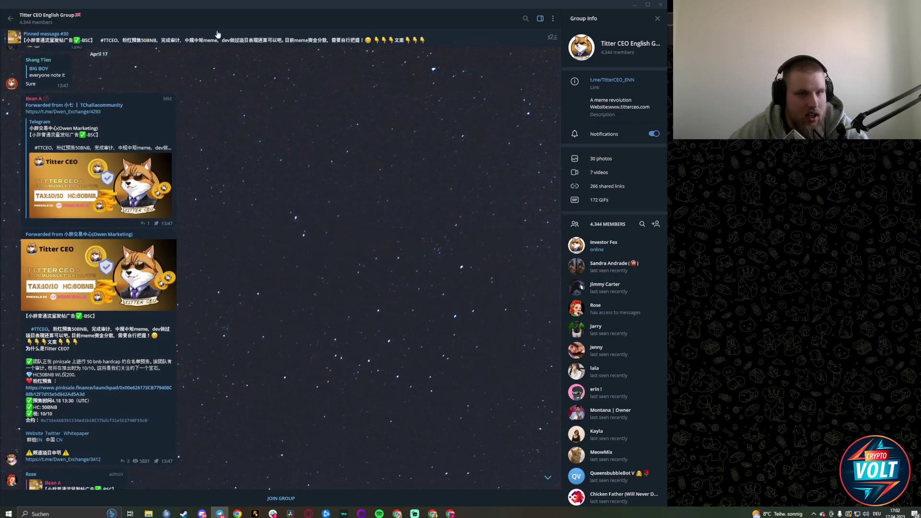
pyautogui.scroll(-2, 217, 36)
pyautogui.scroll(4, 218, 41)
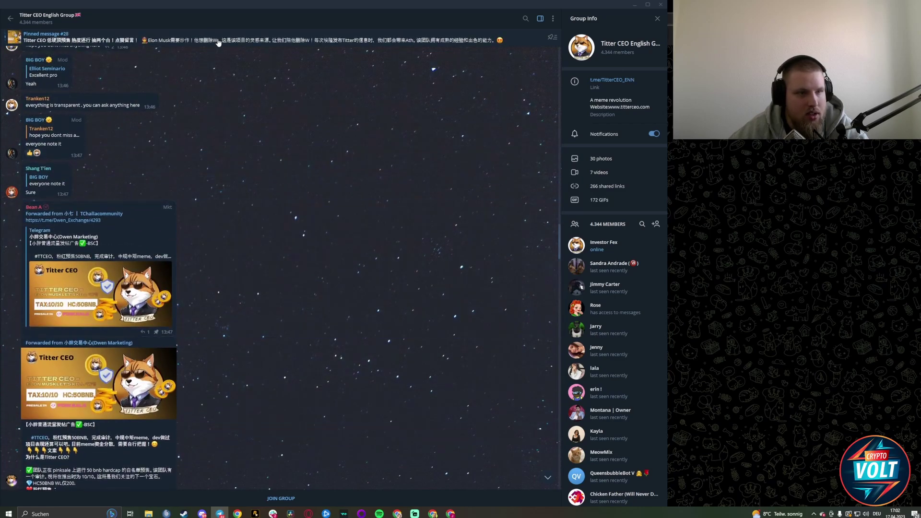
pyautogui.click(219, 41)
pyautogui.click(216, 42)
pyautogui.click(193, 17)
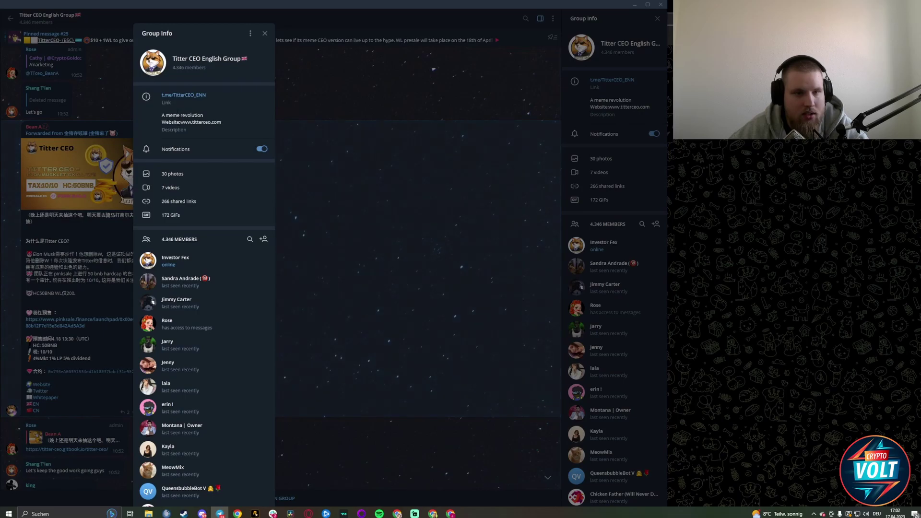
pyautogui.click(324, 166)
pyautogui.click(548, 477)
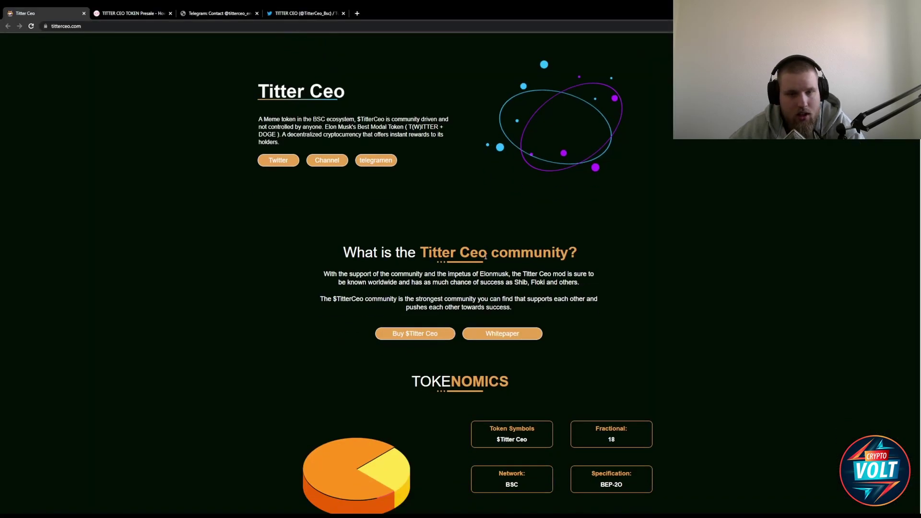
pyautogui.scroll(-1, 587, 221)
pyautogui.scroll(-2, 572, 214)
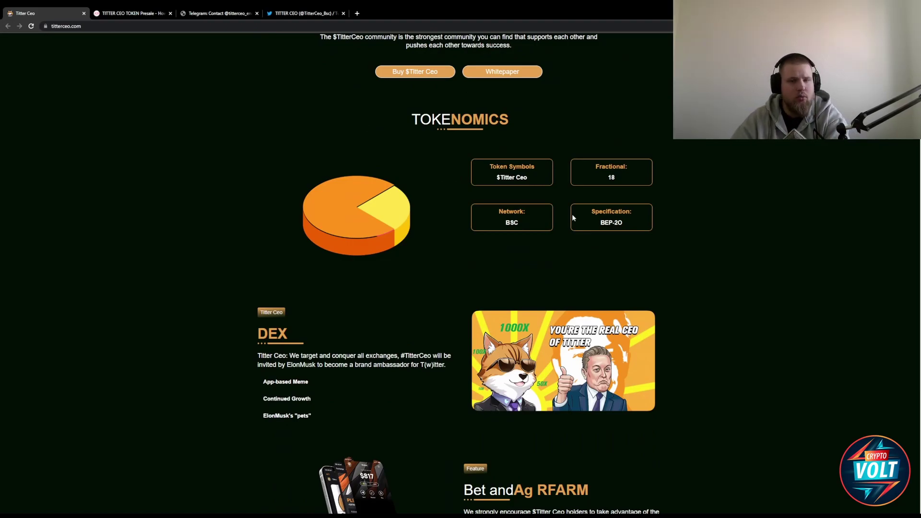
# Step: Switch back to the TITTER CEO TOKEN Presale tab on PinkSale
pyautogui.click(142, 14)
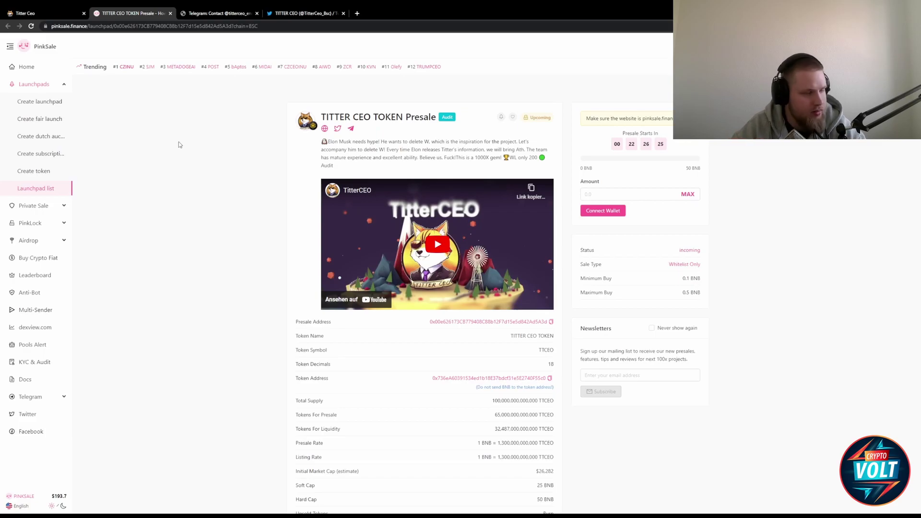
pyautogui.scroll(-2, 163, 124)
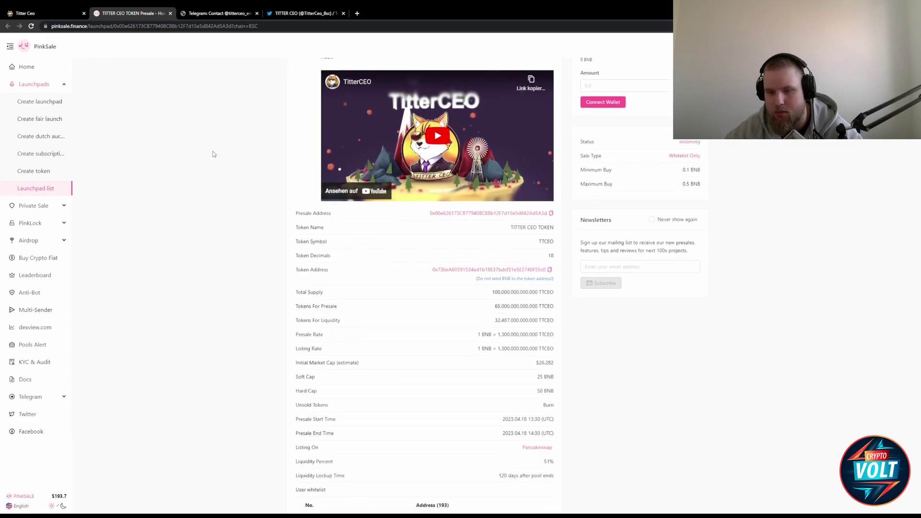
pyautogui.scroll(-2, 212, 151)
pyautogui.scroll(-1, 219, 150)
pyautogui.scroll(-1, 265, 148)
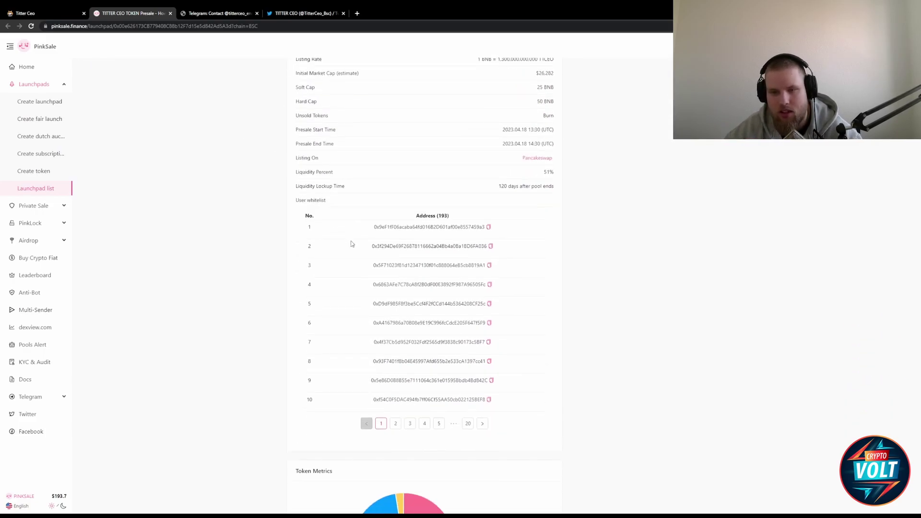
pyautogui.scroll(2, 346, 239)
pyautogui.scroll(2, 319, 245)
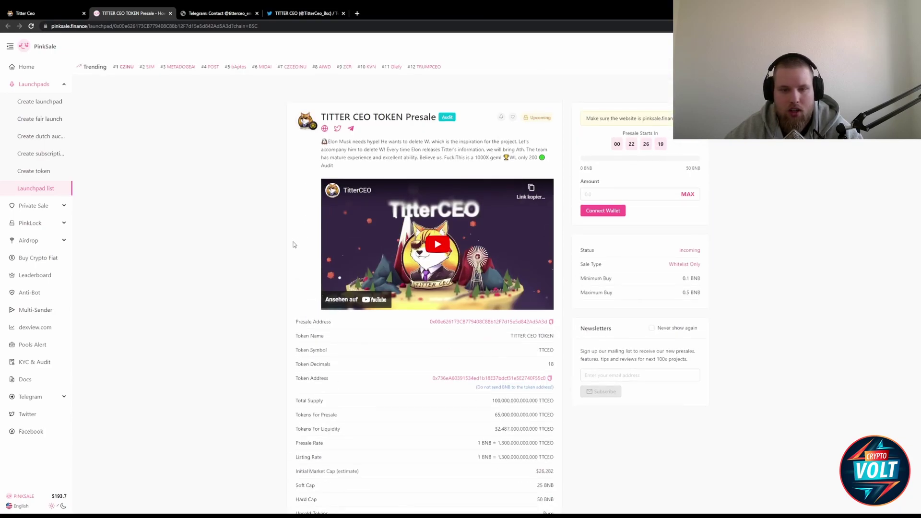